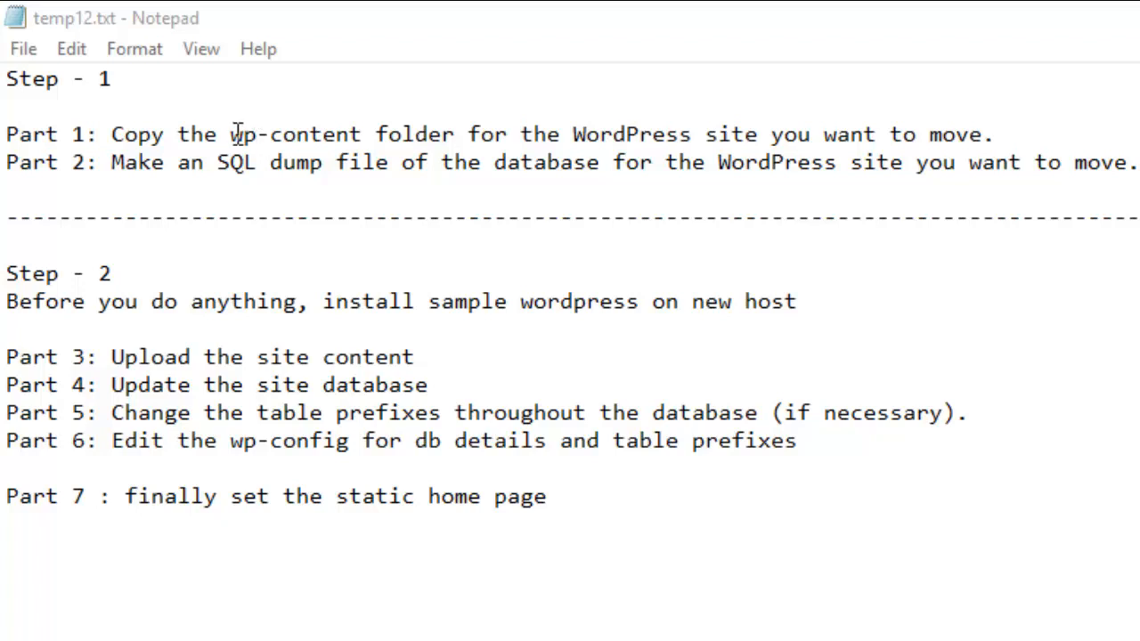
- Highlight wp-content in Part 1 and the SQL dump file phrase in Part 2 of the notes
{"action": "left_click_drag", "start_coordinate": [218, 135], "coordinate": [375, 135]}
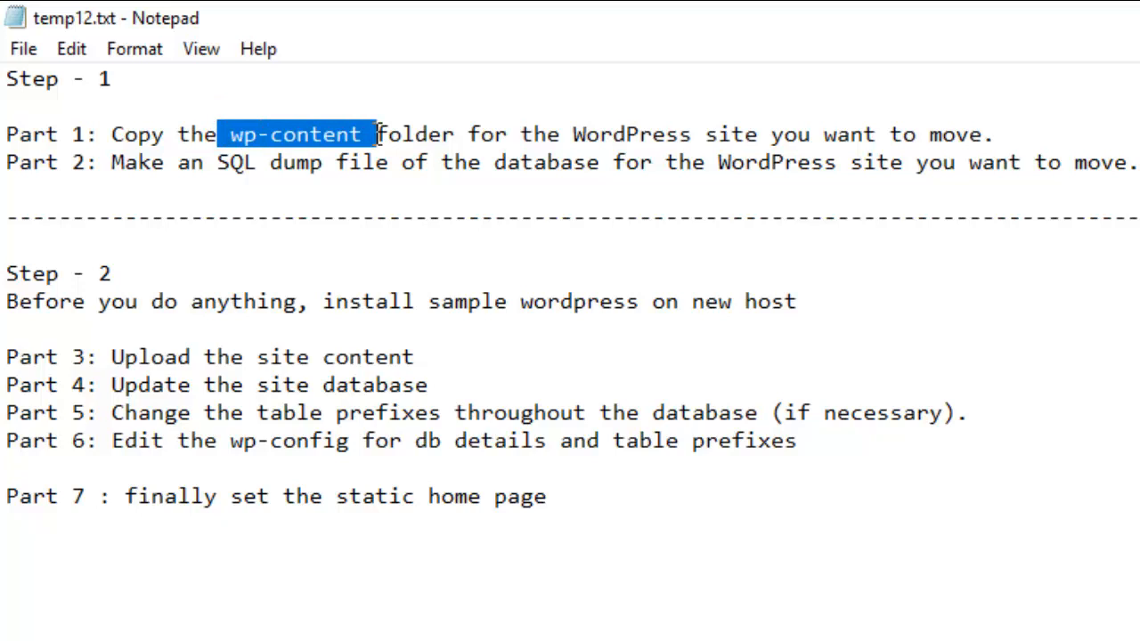
{"action": "left_click_drag", "start_coordinate": [376, 135], "coordinate": [366, 135]}
{"action": "left_click_drag", "start_coordinate": [219, 162], "coordinate": [900, 164]}
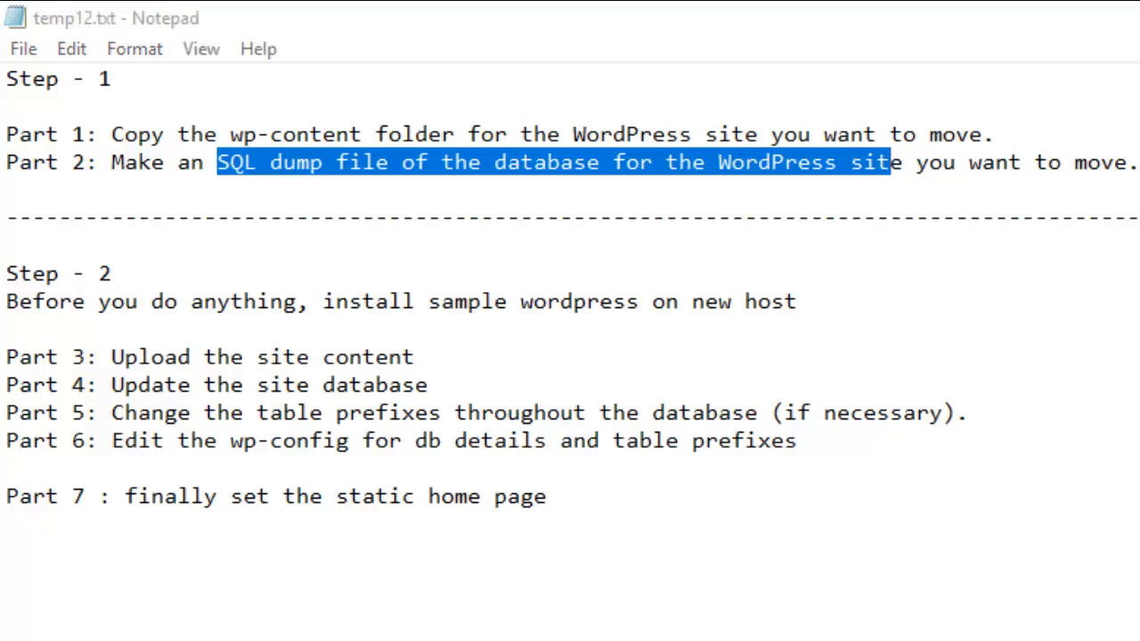
- Check the cPanel FTP accounts page and the local folder holding wp-content and localhost.sql
{"action": "key", "text": "alt+Tab"}
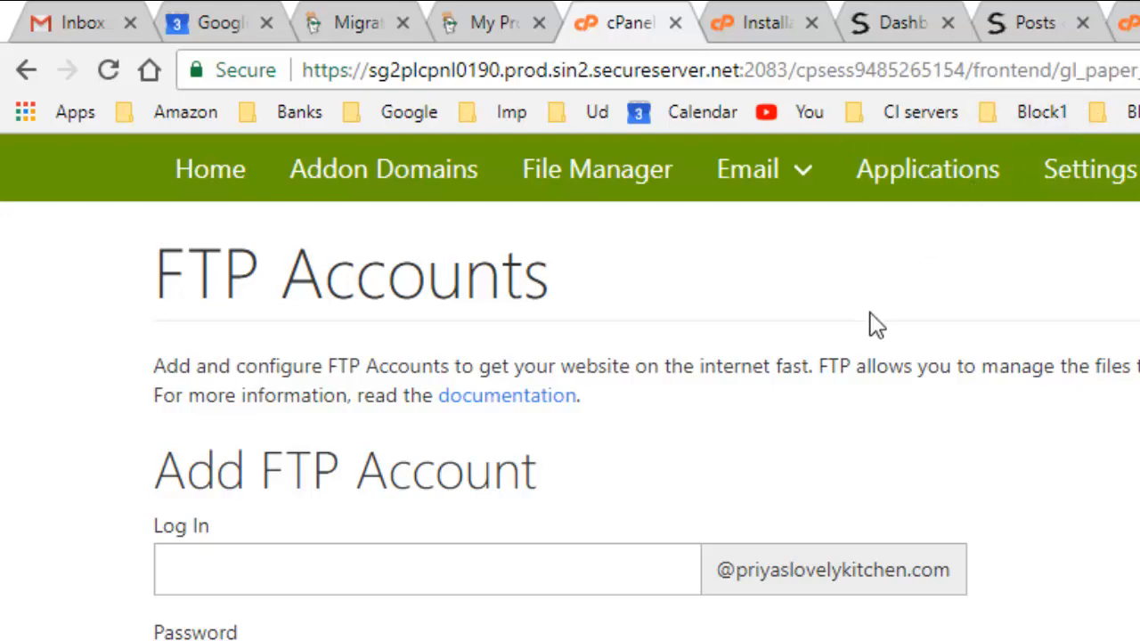
{"action": "key", "text": "alt+Tab"}
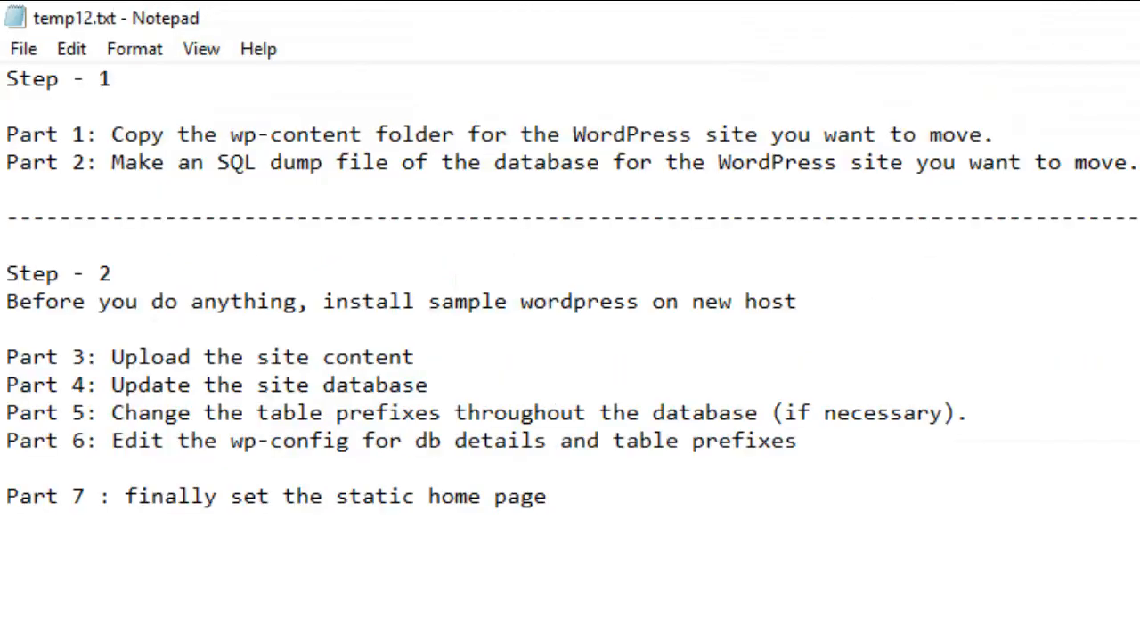
{"action": "key", "text": "alt+Tab"}
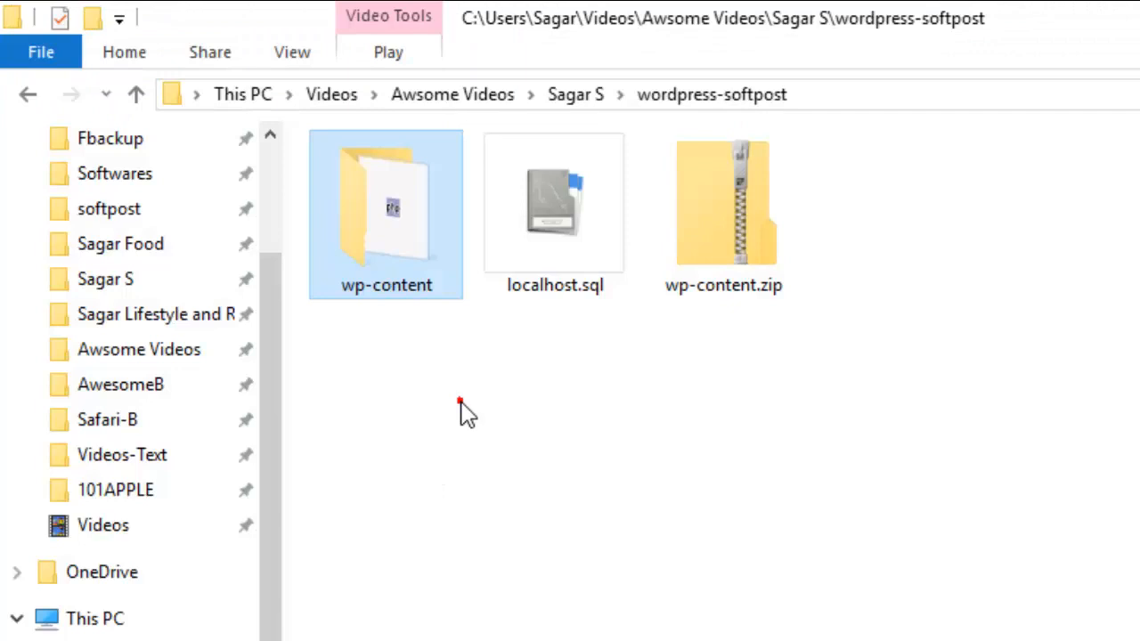
{"action": "left_click", "coordinate": [392, 272]}
{"action": "left_click", "coordinate": [584, 267]}
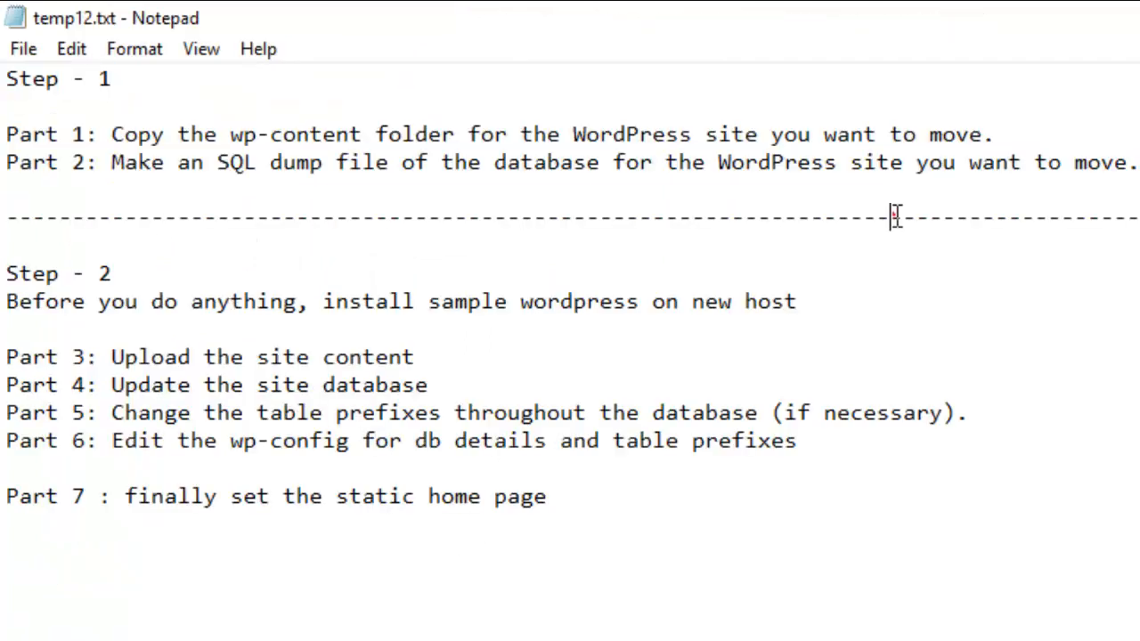
- Highlight the Step - 2 heading and its 'install sample wordpress on new host' instruction
{"action": "left_click_drag", "start_coordinate": [4, 272], "coordinate": [114, 272]}
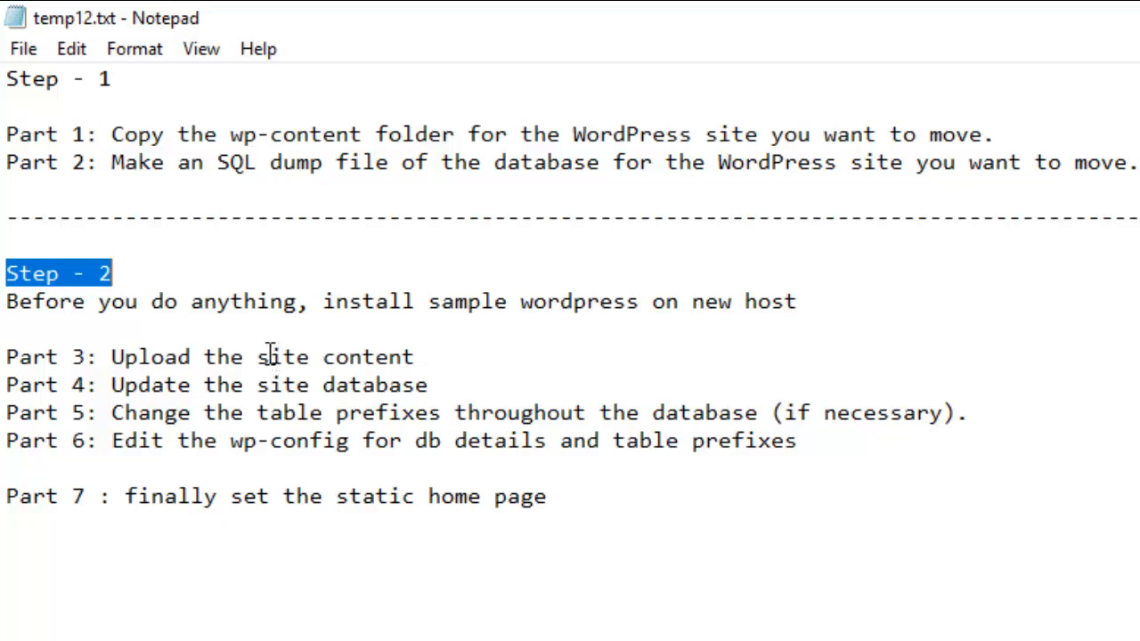
{"action": "left_click", "coordinate": [402, 301]}
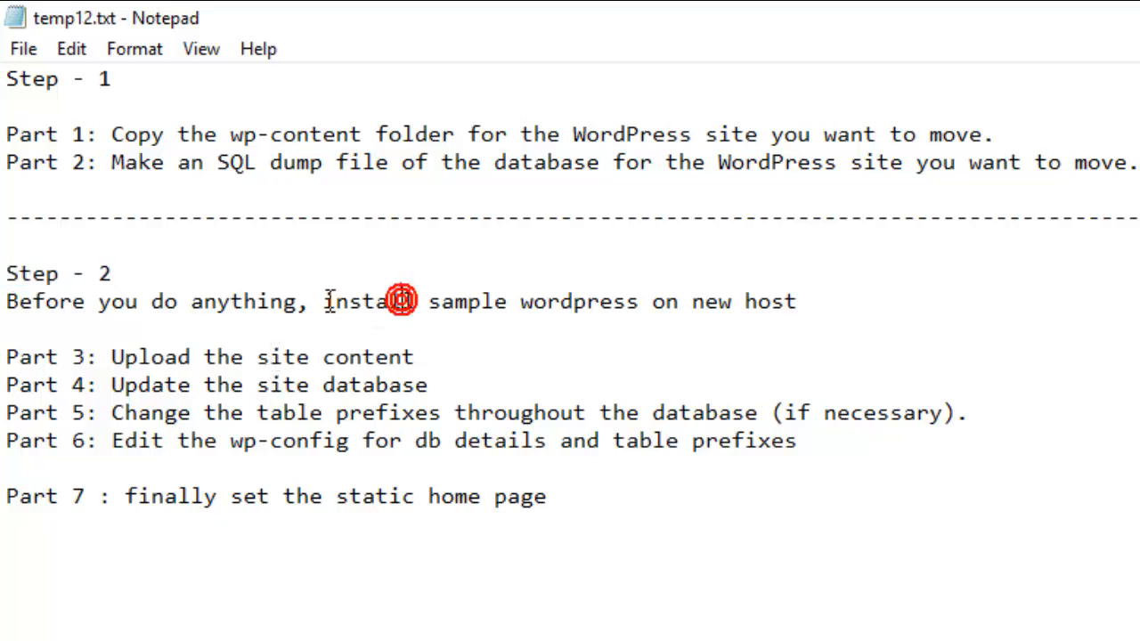
{"action": "left_click_drag", "start_coordinate": [323, 301], "coordinate": [895, 303]}
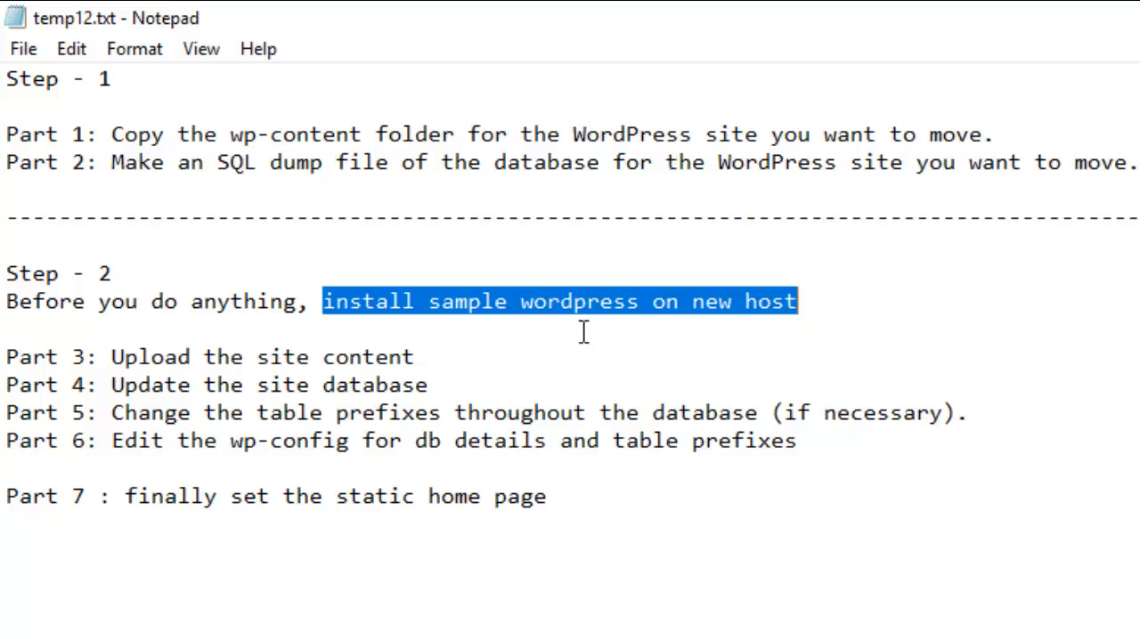
{"action": "double_click", "coordinate": [584, 302]}
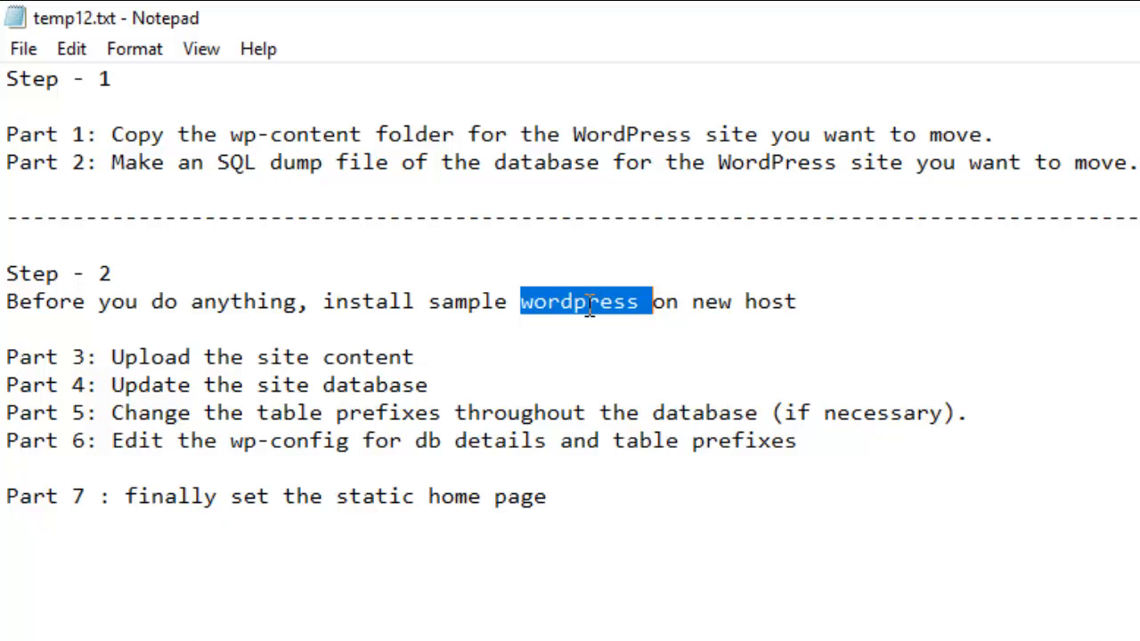
{"action": "left_click", "coordinate": [491, 303]}
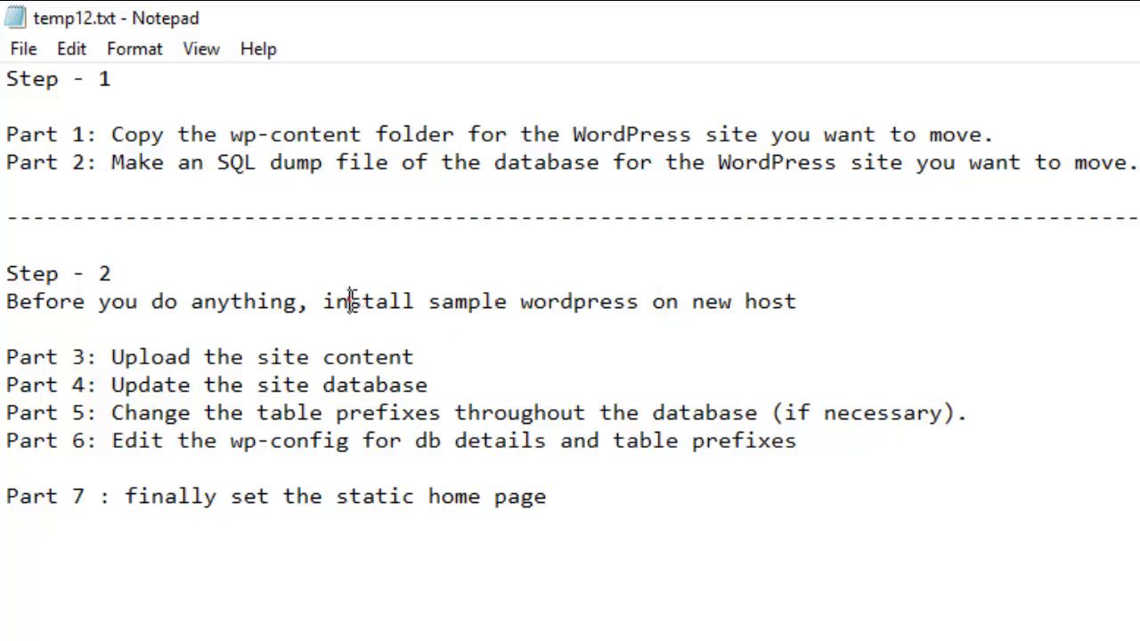
{"action": "left_click_drag", "start_coordinate": [348, 301], "coordinate": [708, 302]}
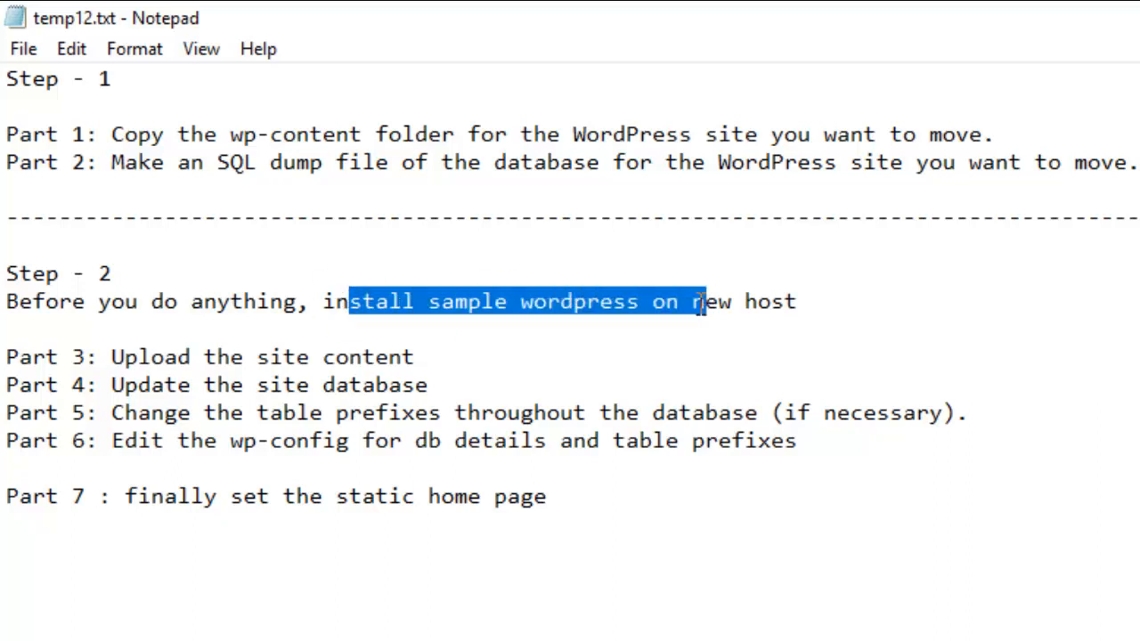
{"action": "left_click", "coordinate": [665, 354]}
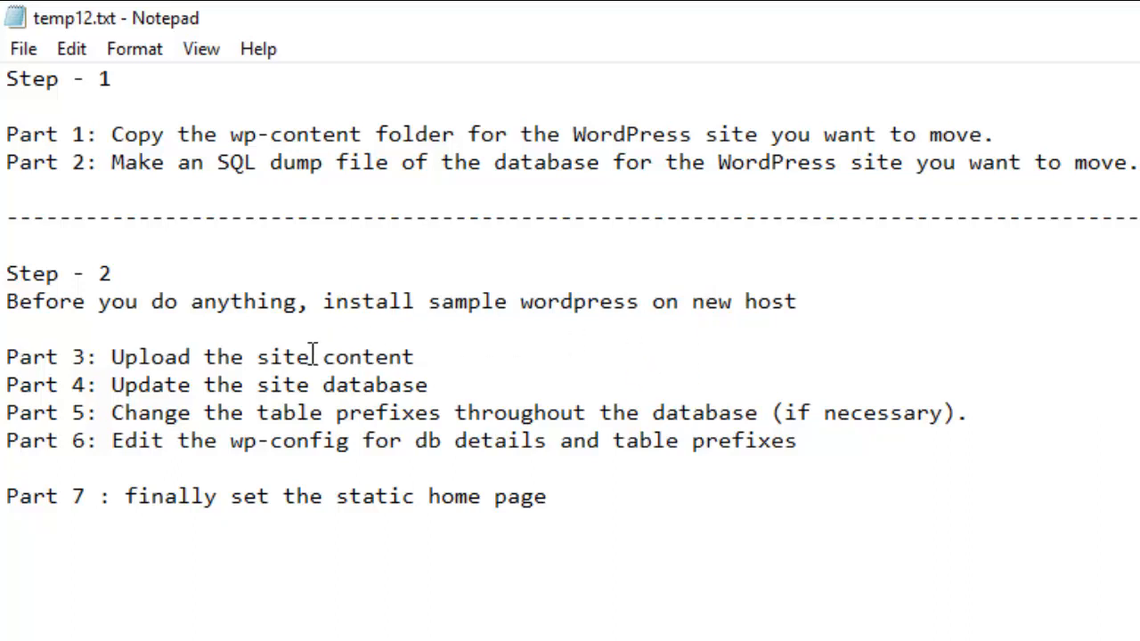
- Highlight site content in Part 3, database in Part 4 and the upload step, then bring up FileZilla
{"action": "left_click_drag", "start_coordinate": [253, 357], "coordinate": [408, 357]}
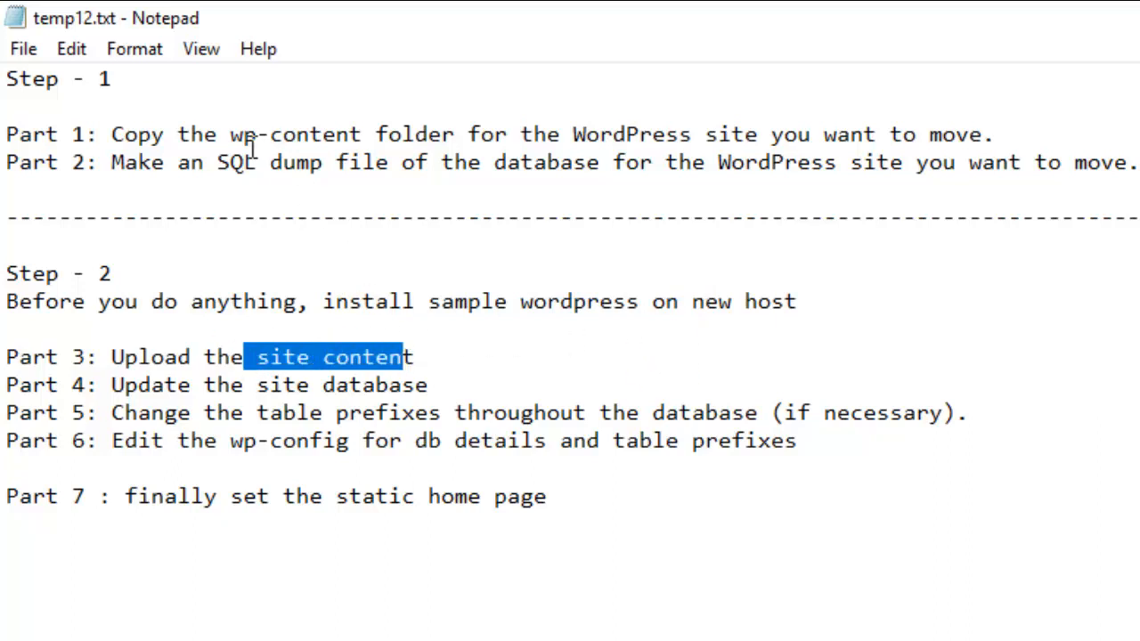
{"action": "left_click", "coordinate": [228, 134]}
{"action": "left_click_drag", "start_coordinate": [228, 134], "coordinate": [365, 135]}
{"action": "left_click", "coordinate": [298, 392]}
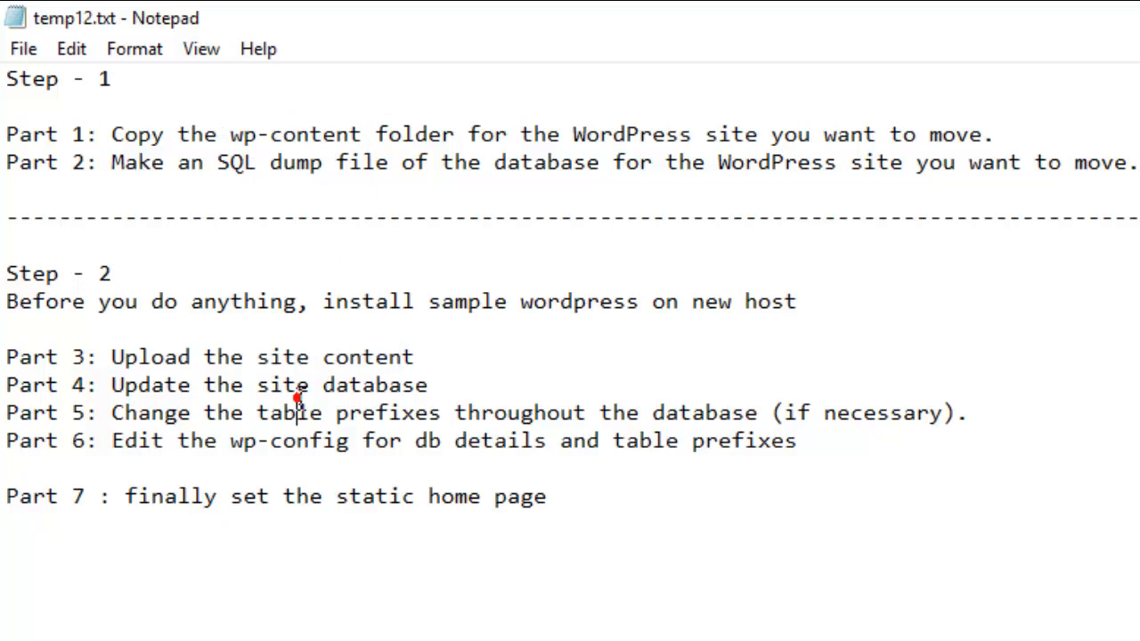
{"action": "left_click_drag", "start_coordinate": [317, 385], "coordinate": [458, 385]}
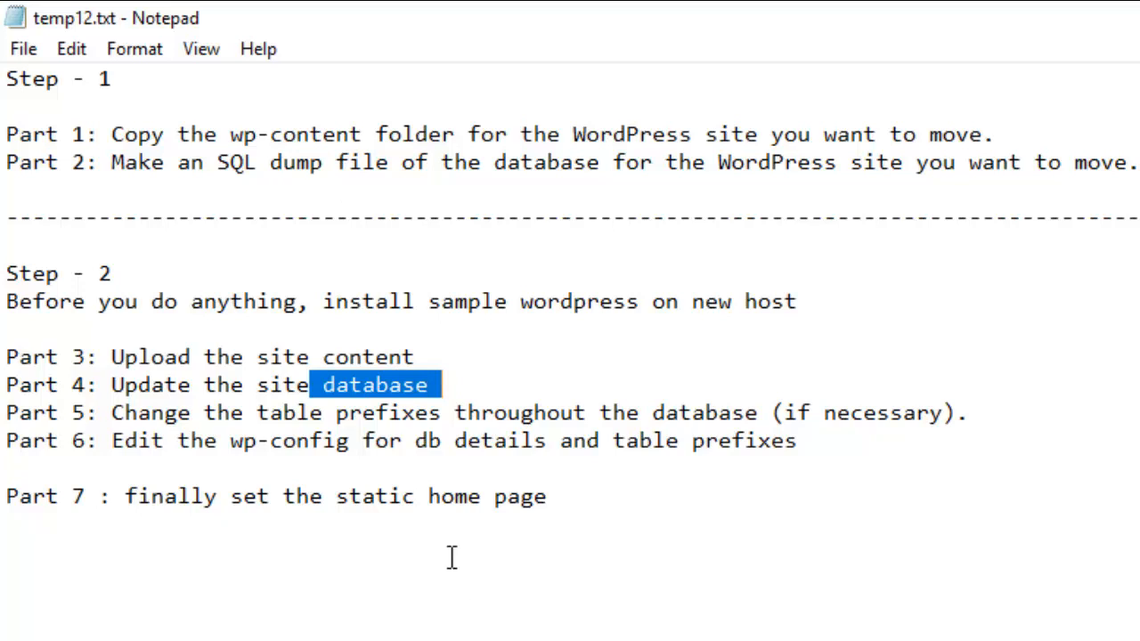
{"action": "left_click", "coordinate": [445, 357]}
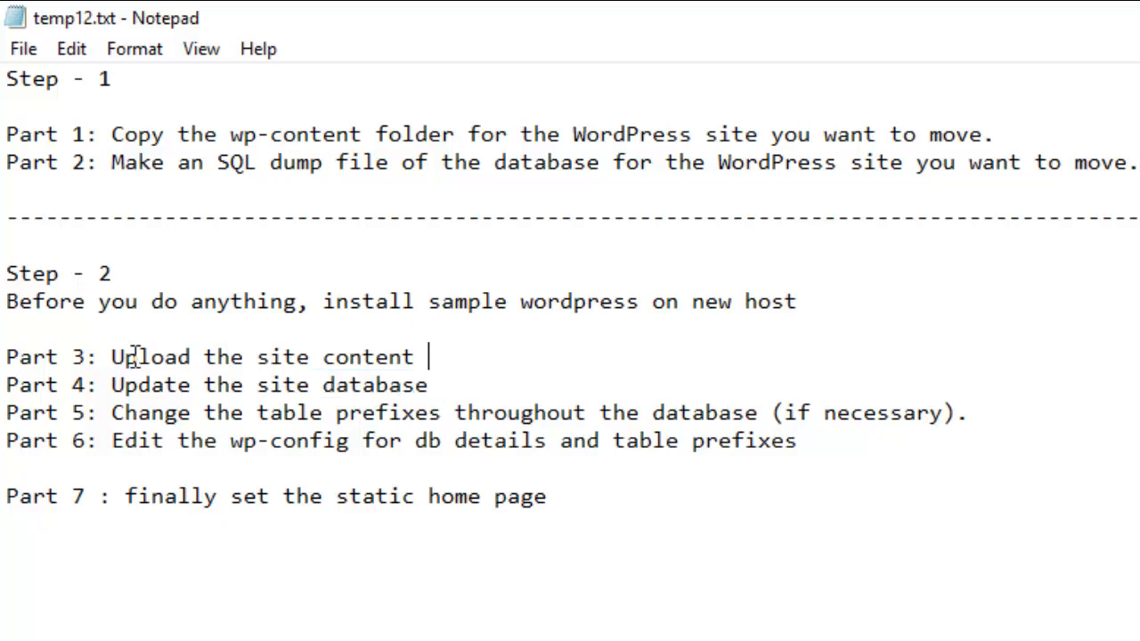
{"action": "left_click_drag", "start_coordinate": [108, 357], "coordinate": [521, 356]}
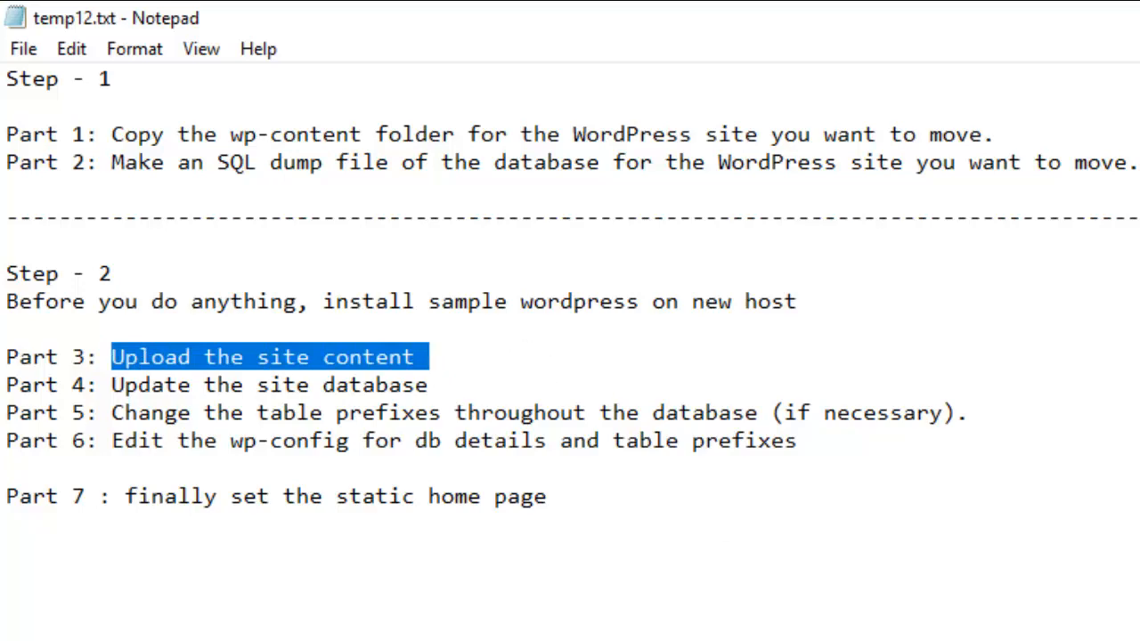
{"action": "key", "text": "alt+Tab"}
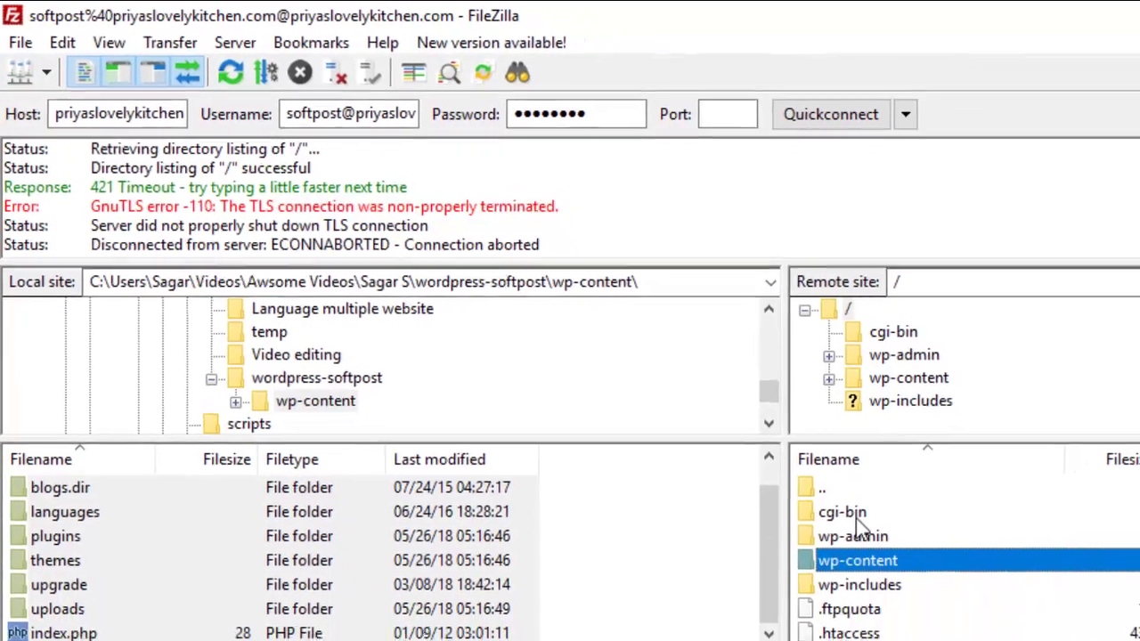
- Open remote /wp-content and select every item in the local wp-content folder for upload
{"action": "left_click", "coordinate": [966, 587]}
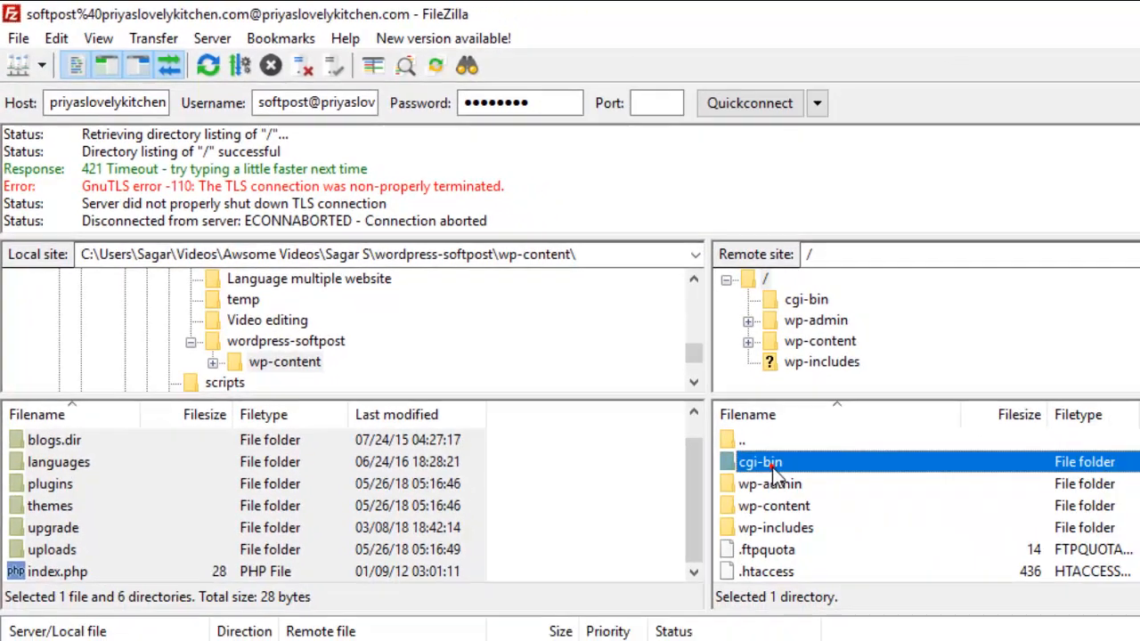
{"action": "left_click", "coordinate": [779, 508]}
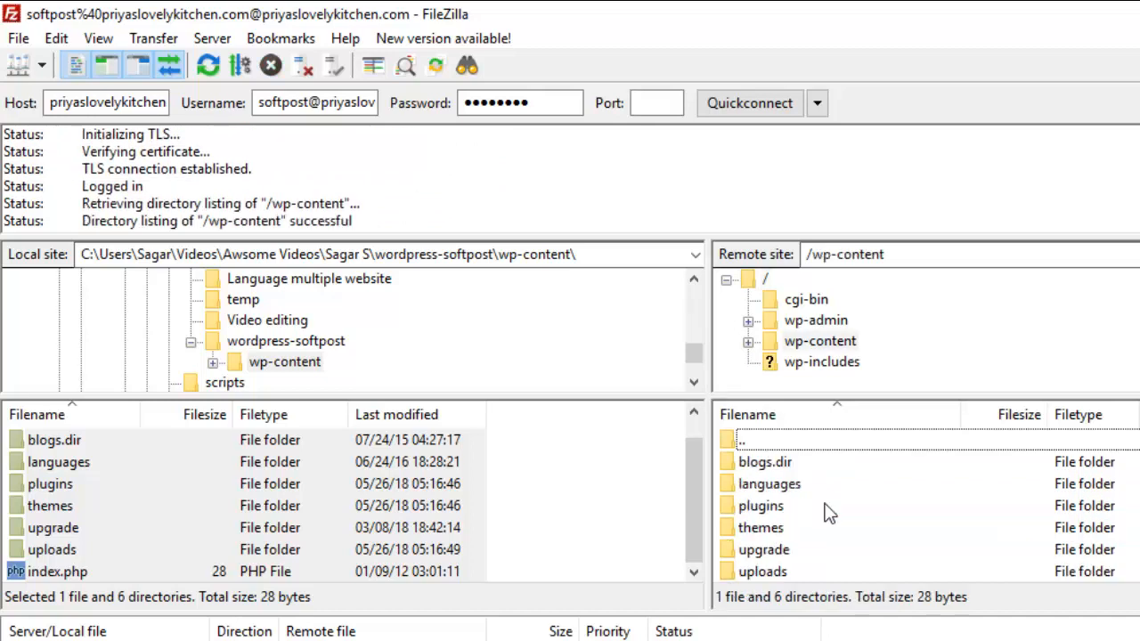
{"action": "left_click", "coordinate": [52, 463]}
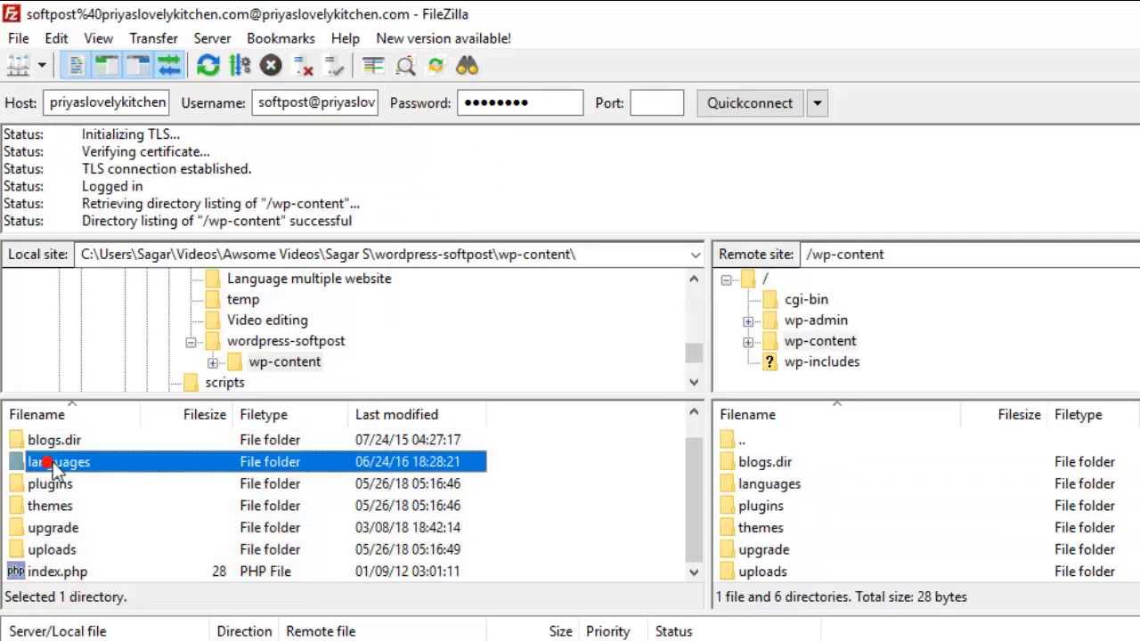
{"action": "left_click", "coordinate": [303, 362]}
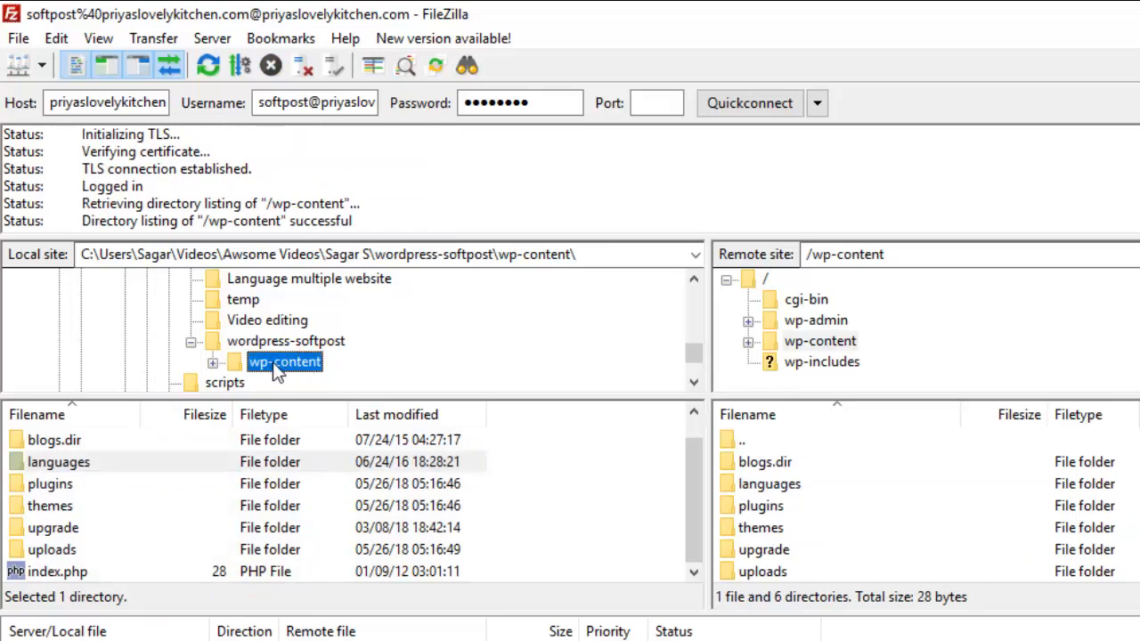
{"action": "left_click", "coordinate": [60, 441]}
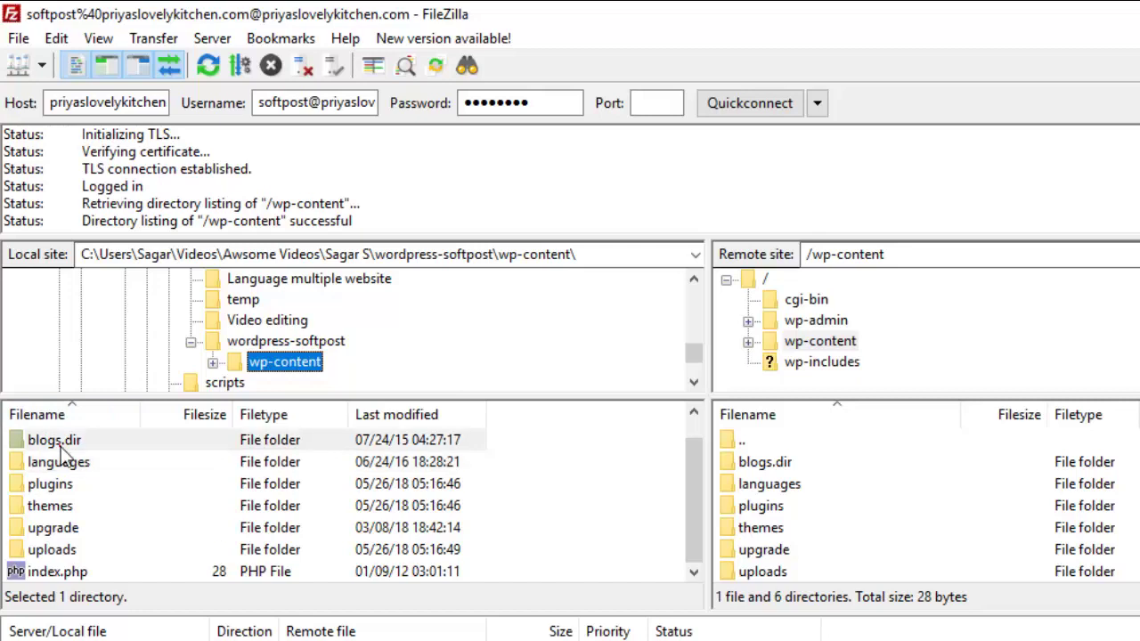
{"action": "left_click", "coordinate": [52, 508]}
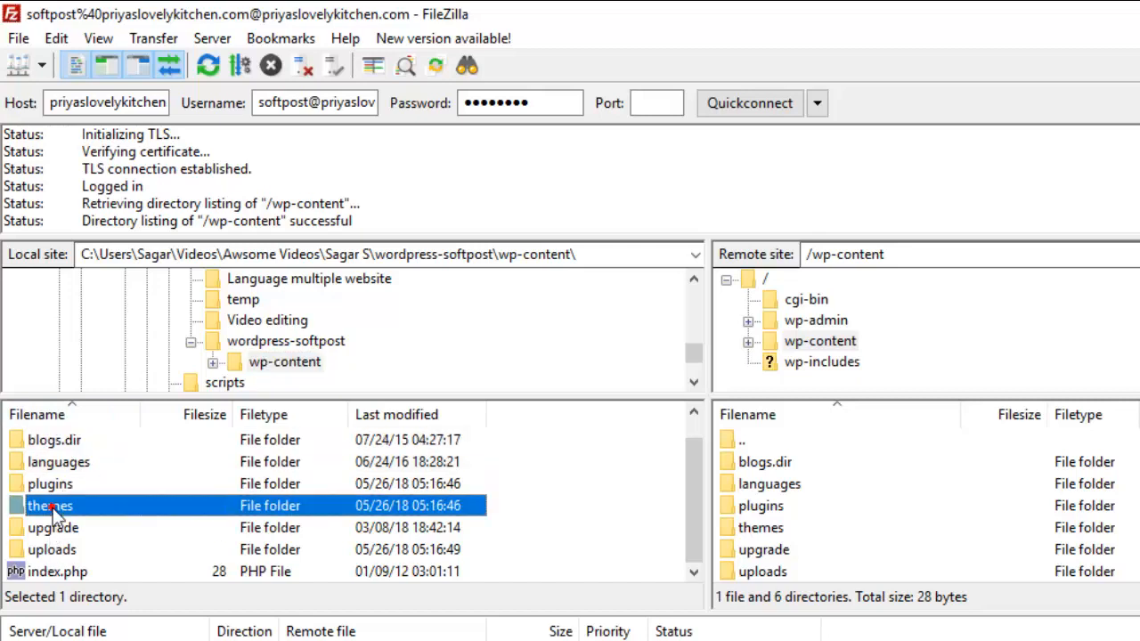
{"action": "key", "text": "ctrl+a"}
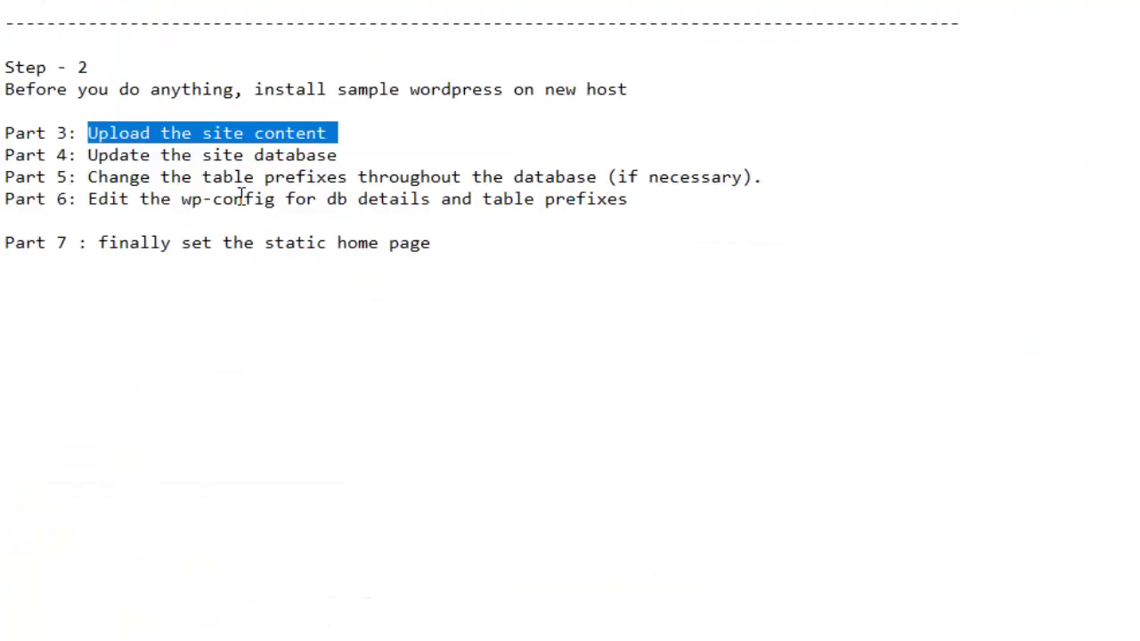
- Highlight the 'Update the site database' step, then pick out localhost.sql in the migration folder
{"action": "left_click", "coordinate": [252, 150]}
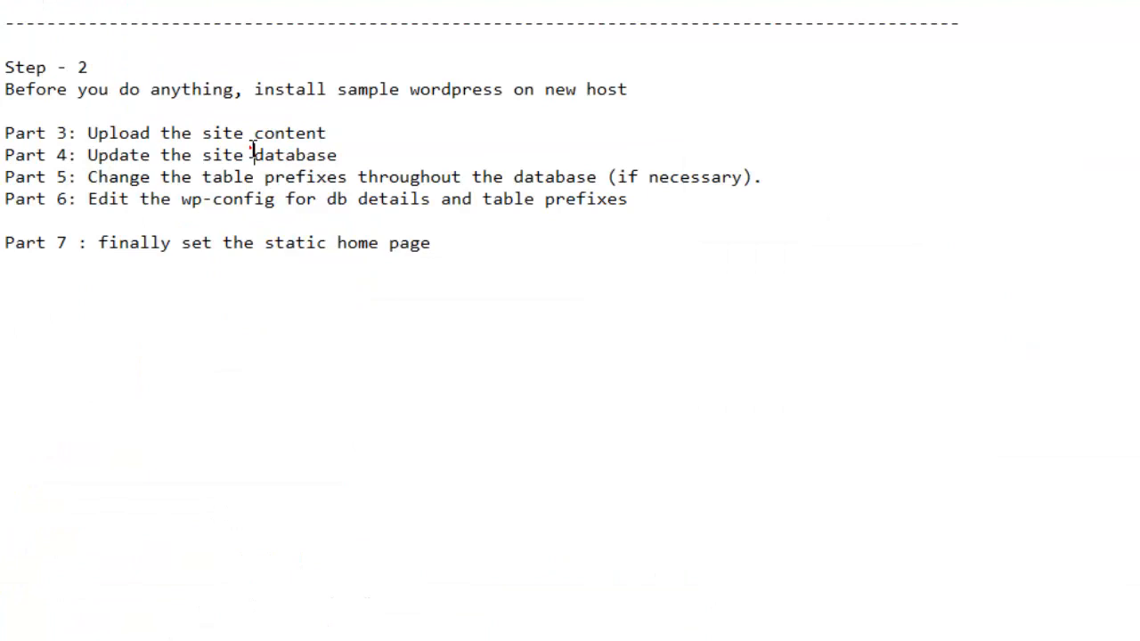
{"action": "left_click_drag", "start_coordinate": [100, 155], "coordinate": [350, 153]}
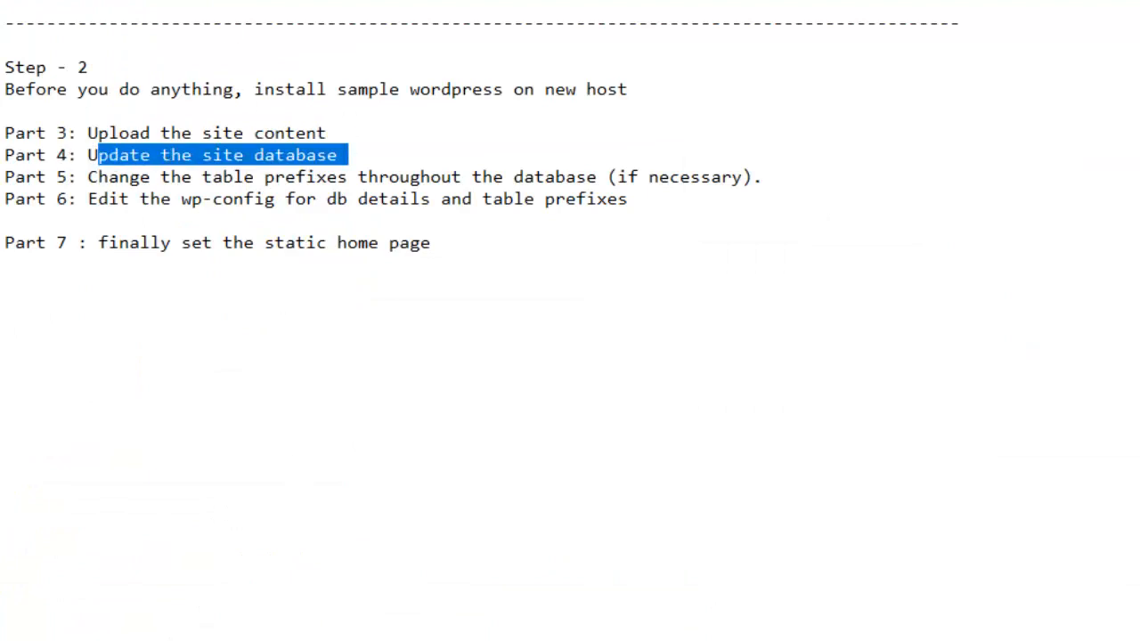
{"action": "key", "text": "alt+Tab"}
{"action": "left_click", "coordinate": [445, 107]}
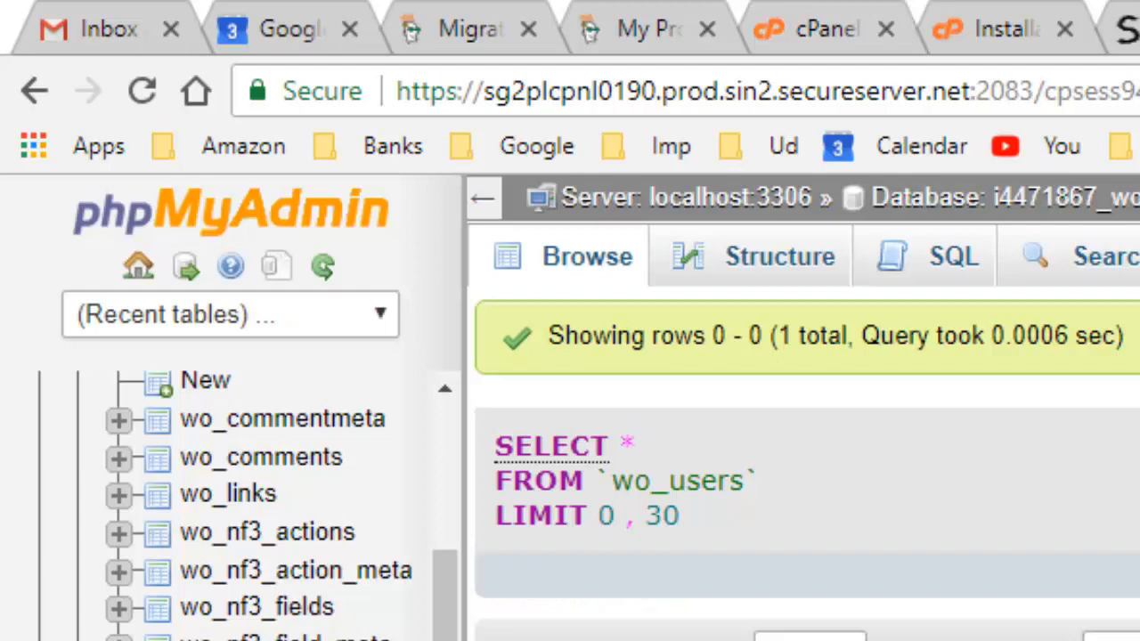
{"action": "scroll", "coordinate": [447, 448], "scroll_direction": "up", "scroll_amount": 5}
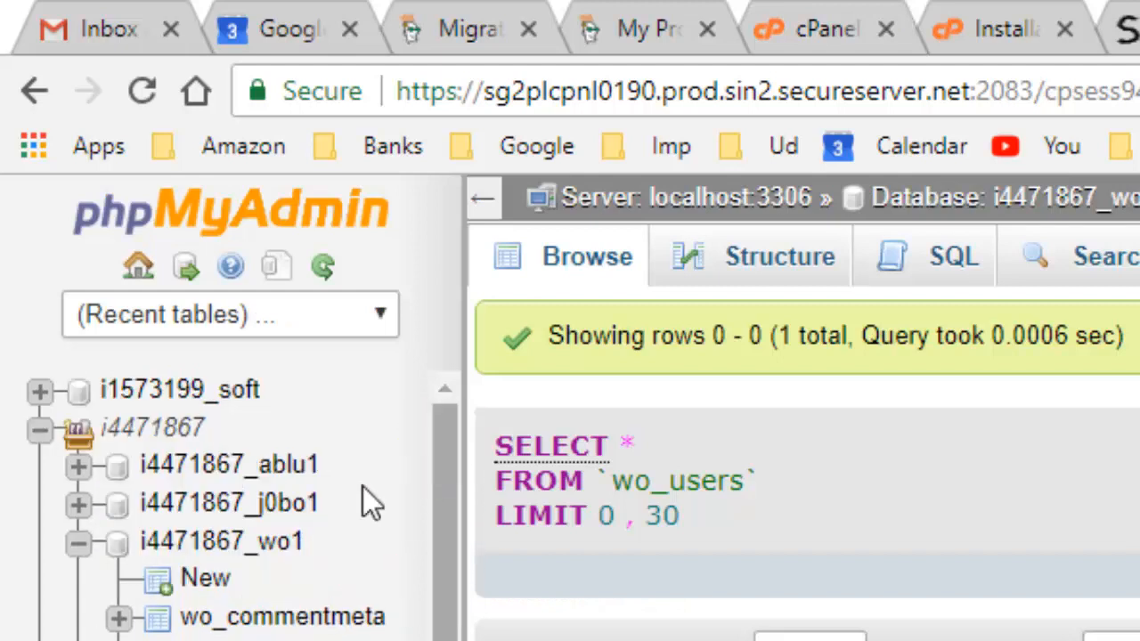
- Collapse the i4471867_wo1 tree and list its WordPress tables such as wo_posts and wo_options
{"action": "left_click", "coordinate": [79, 543]}
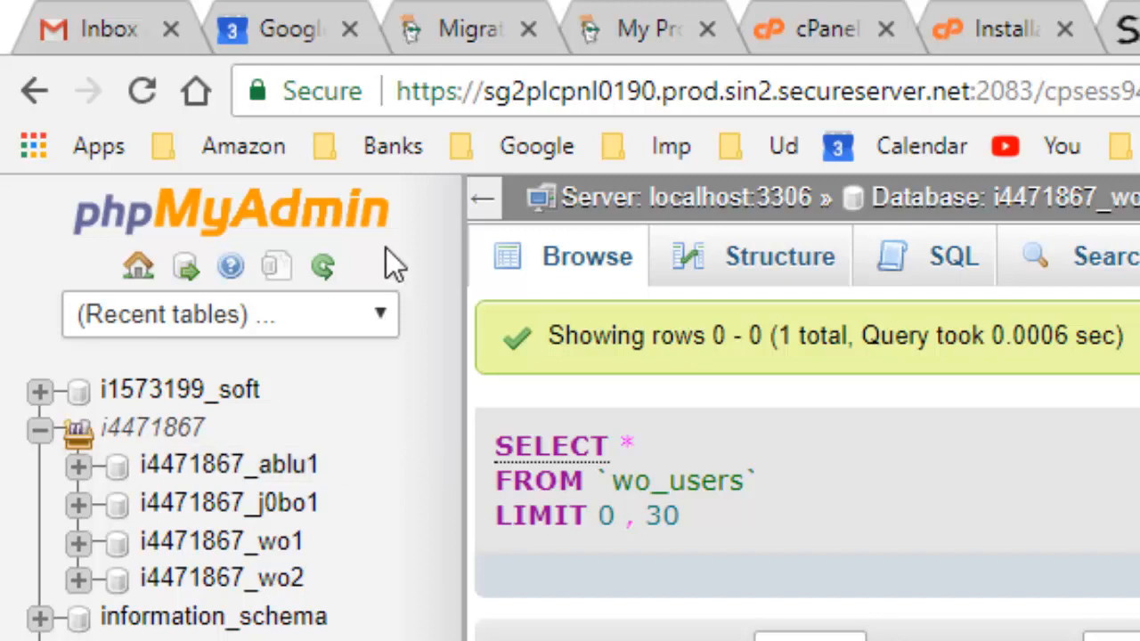
{"action": "left_click", "coordinate": [241, 544]}
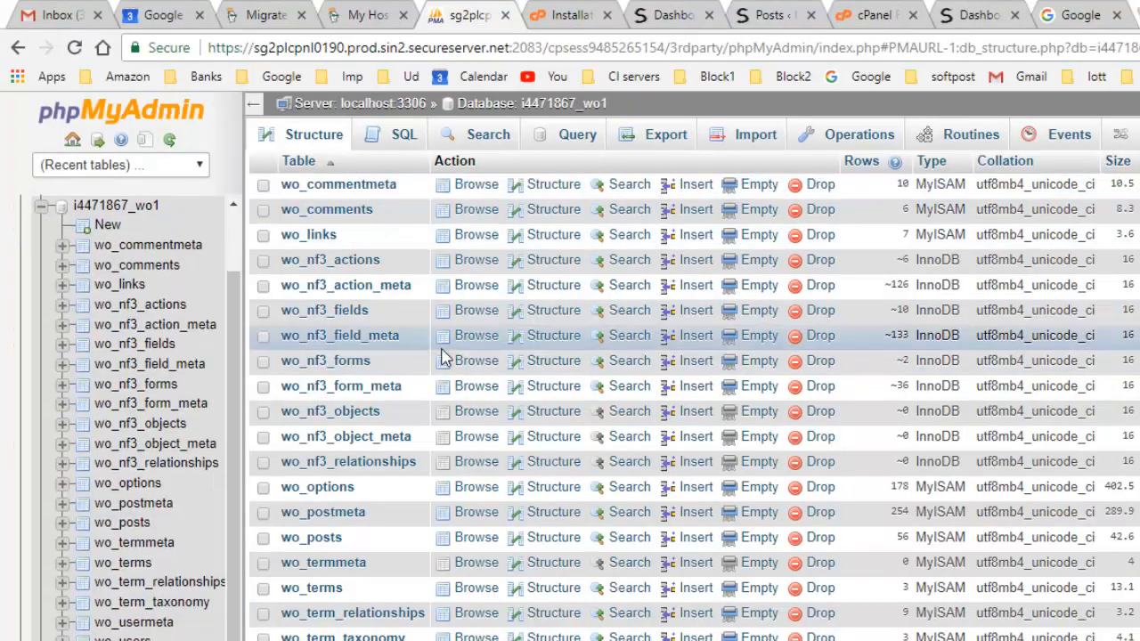
{"action": "scroll", "coordinate": [445, 357], "scroll_direction": "down", "scroll_amount": 5}
{"action": "left_click", "coordinate": [308, 413]}
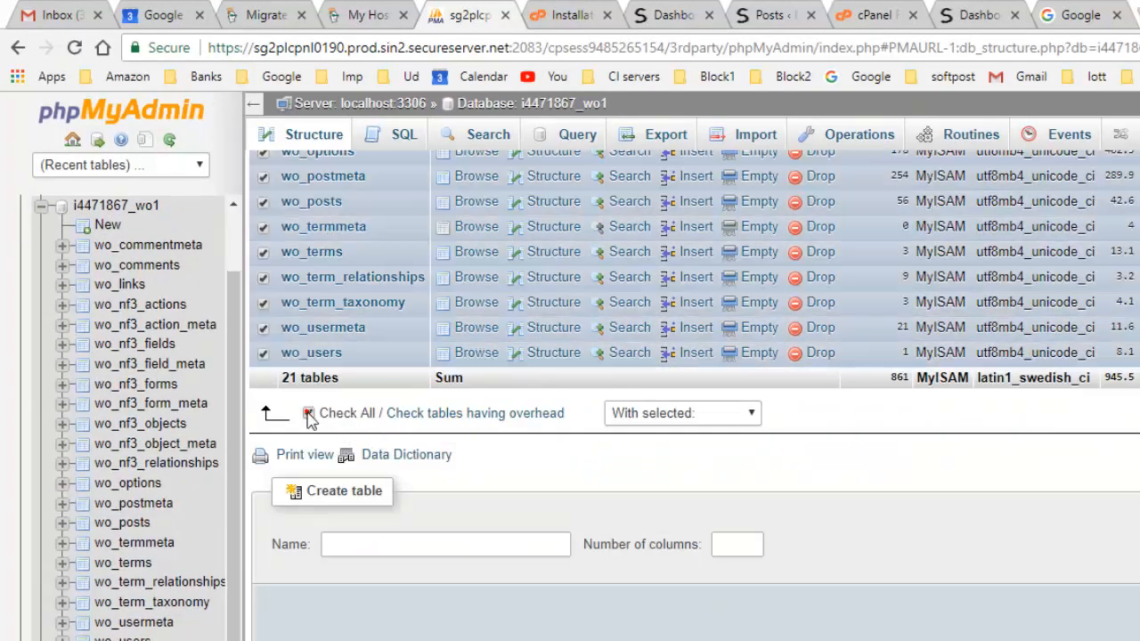
{"action": "left_click", "coordinate": [681, 414]}
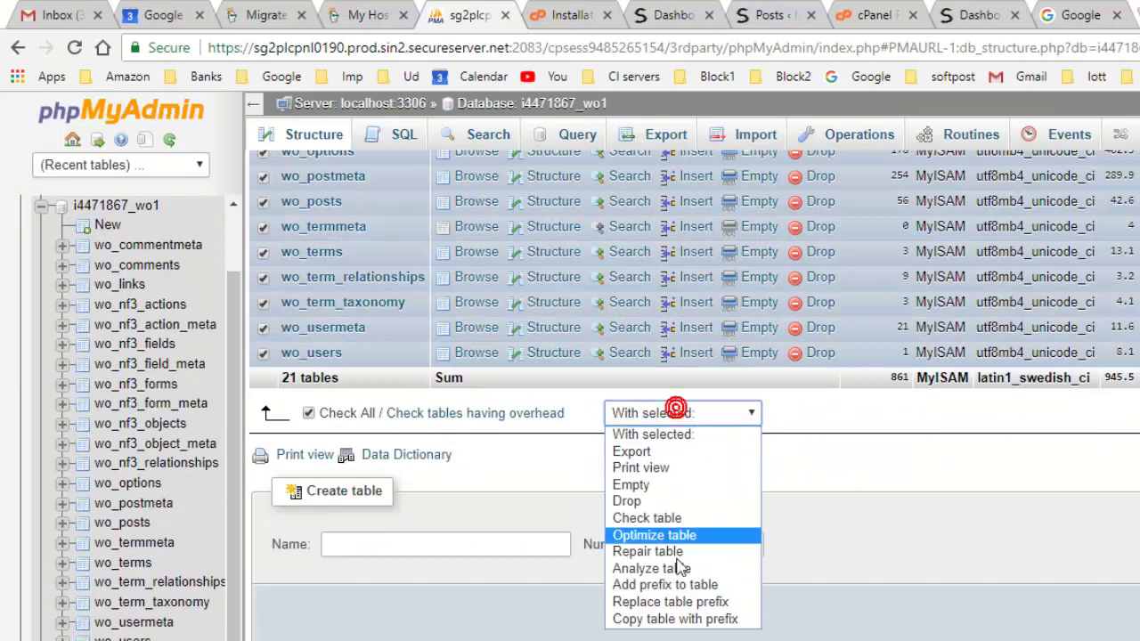
{"action": "left_click", "coordinate": [674, 503]}
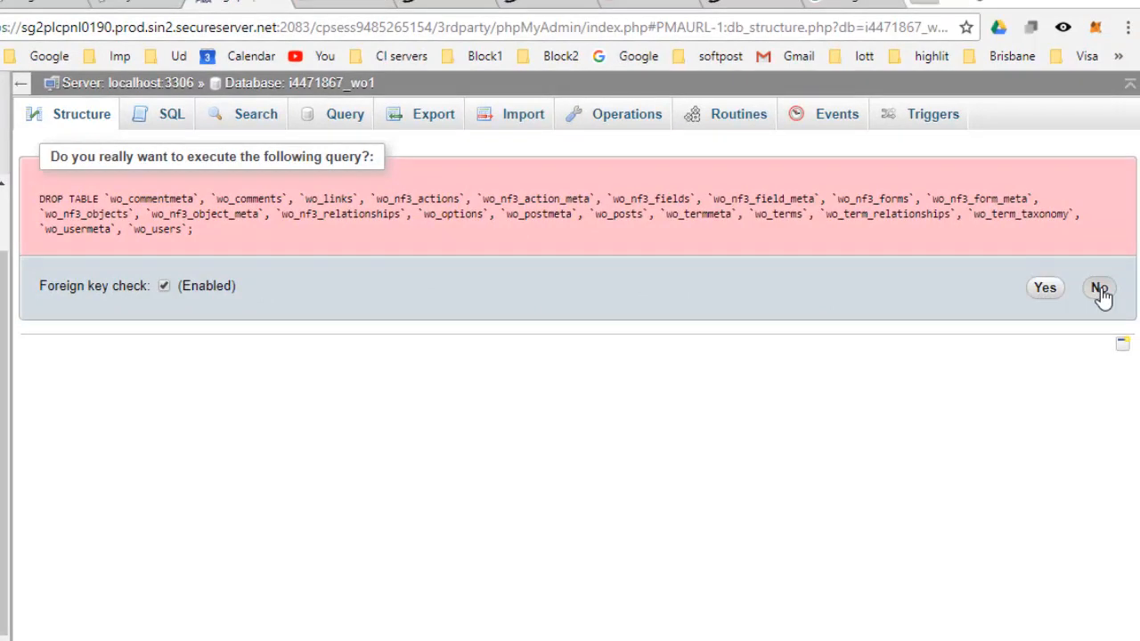
{"action": "left_click", "coordinate": [1104, 288]}
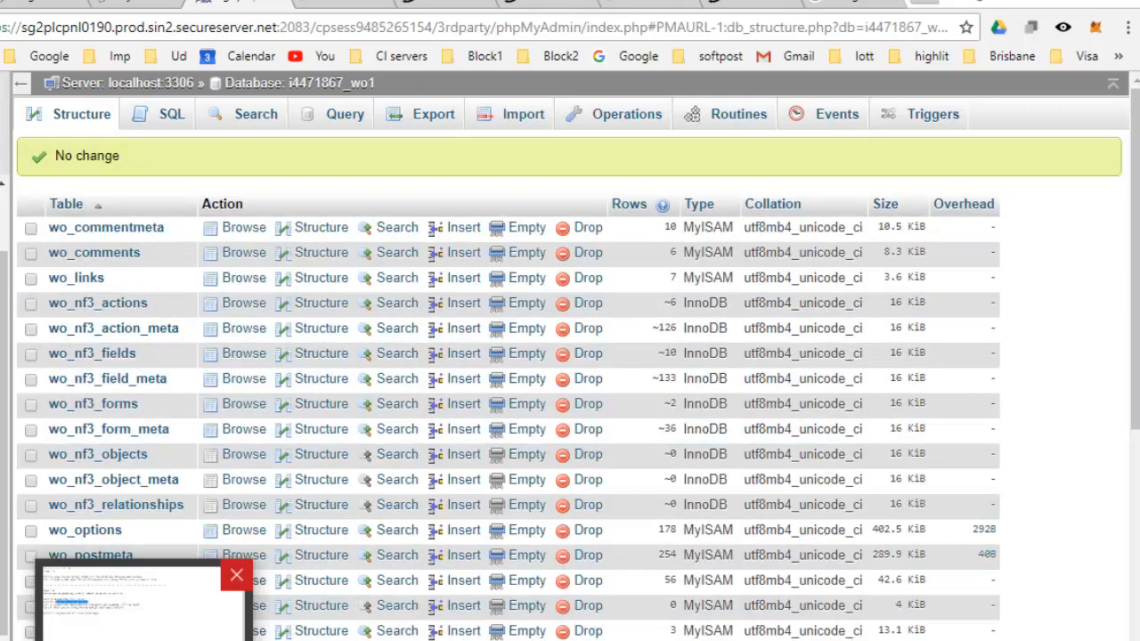
- Bring up the empty SQL query page for i4471867_wo1 and close the localhost.sql dump
{"action": "left_click", "coordinate": [345, 114]}
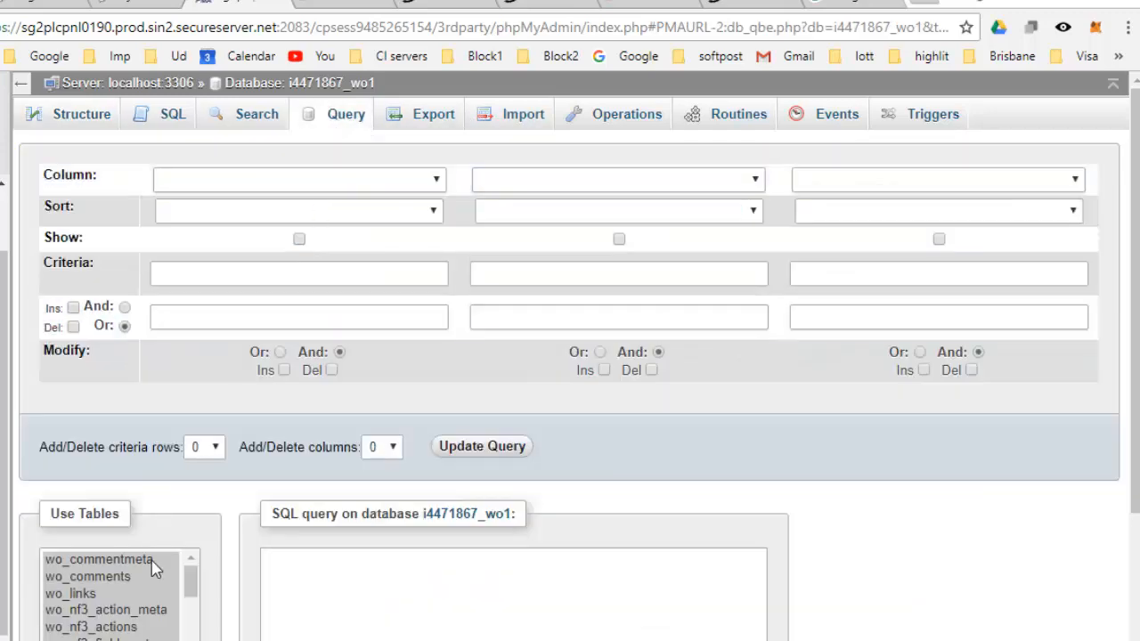
{"action": "left_click", "coordinate": [173, 114]}
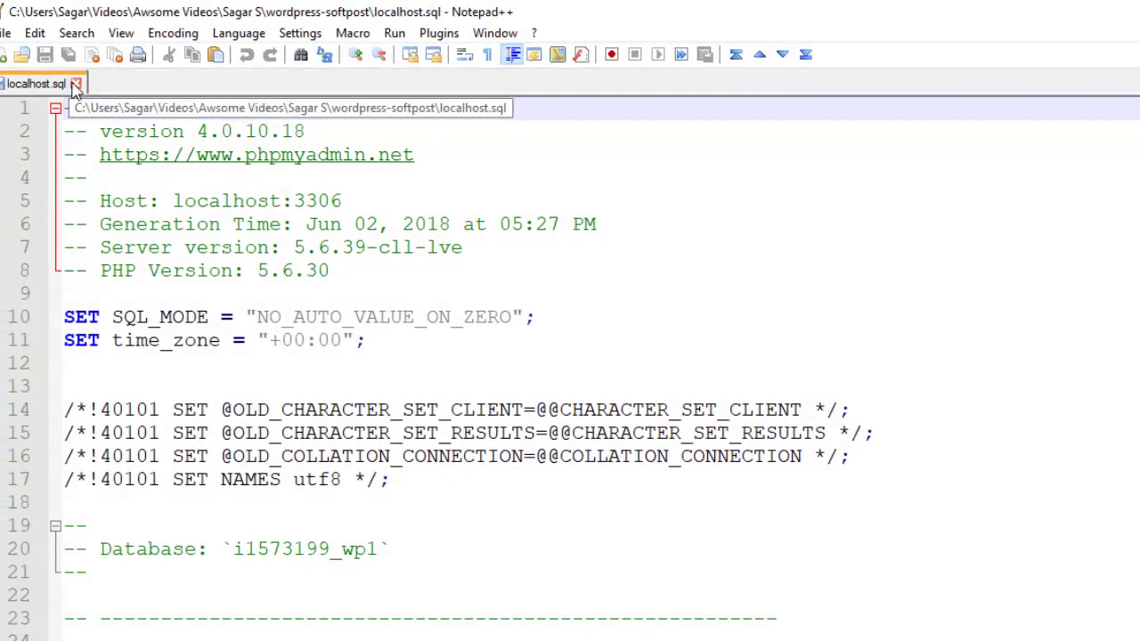
{"action": "left_click", "coordinate": [75, 85]}
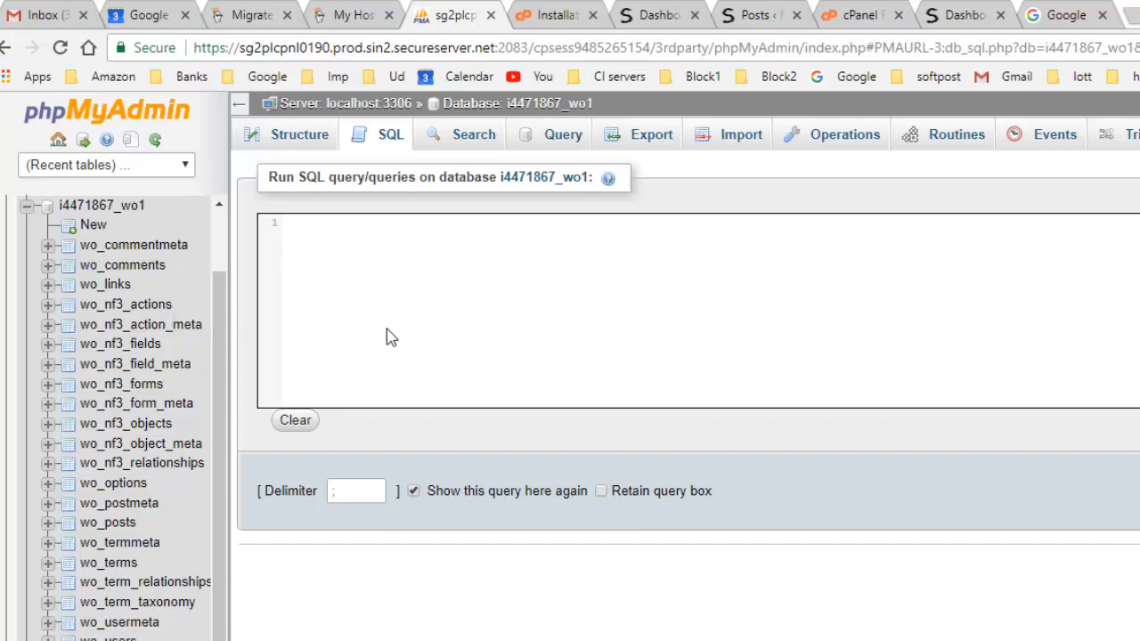
- Highlight wp-config in the Part 6 step of the notes, then return to phpMyAdmin's SQL page
{"action": "key", "text": "alt+Tab"}
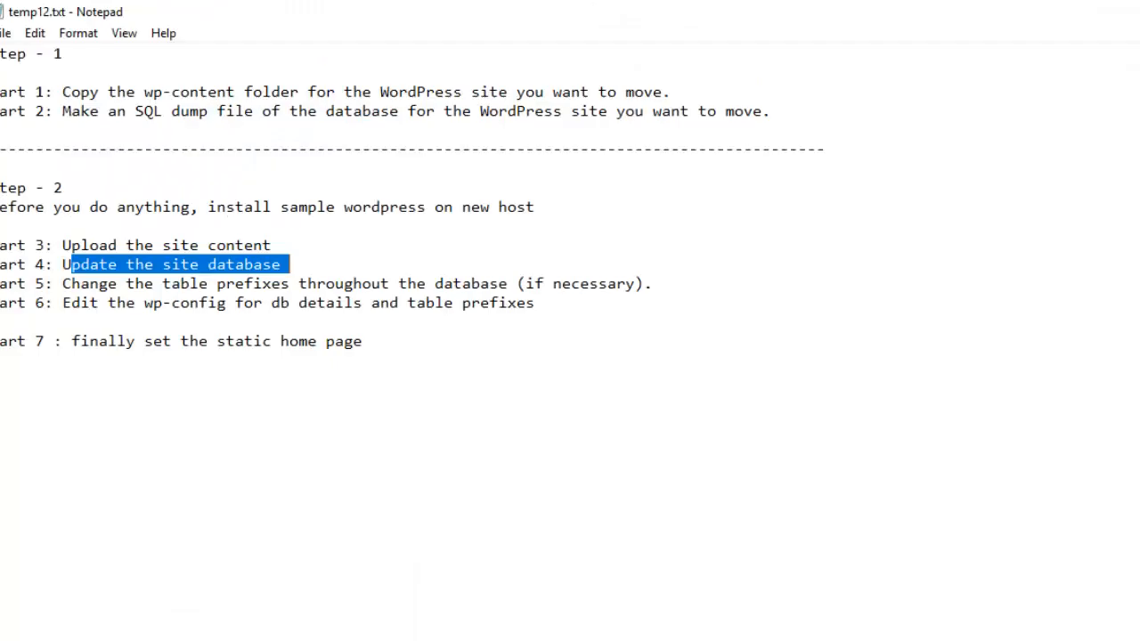
{"action": "left_click", "coordinate": [215, 283]}
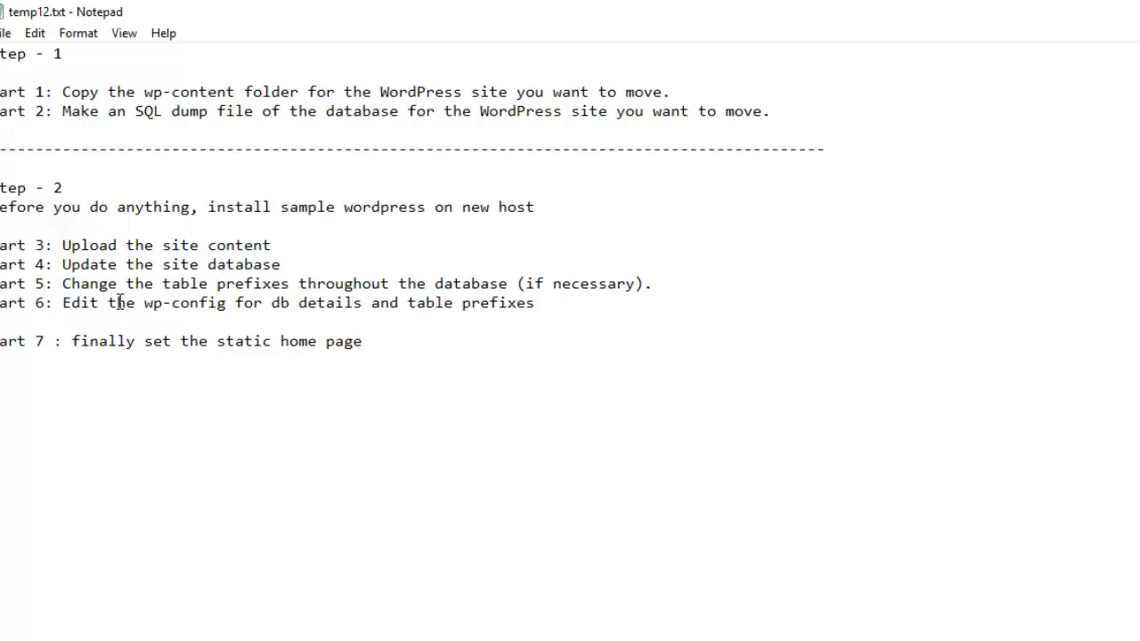
{"action": "left_click_drag", "start_coordinate": [117, 303], "coordinate": [257, 303]}
{"action": "left_click", "coordinate": [163, 303]}
{"action": "left_click_drag", "start_coordinate": [142, 303], "coordinate": [229, 303]}
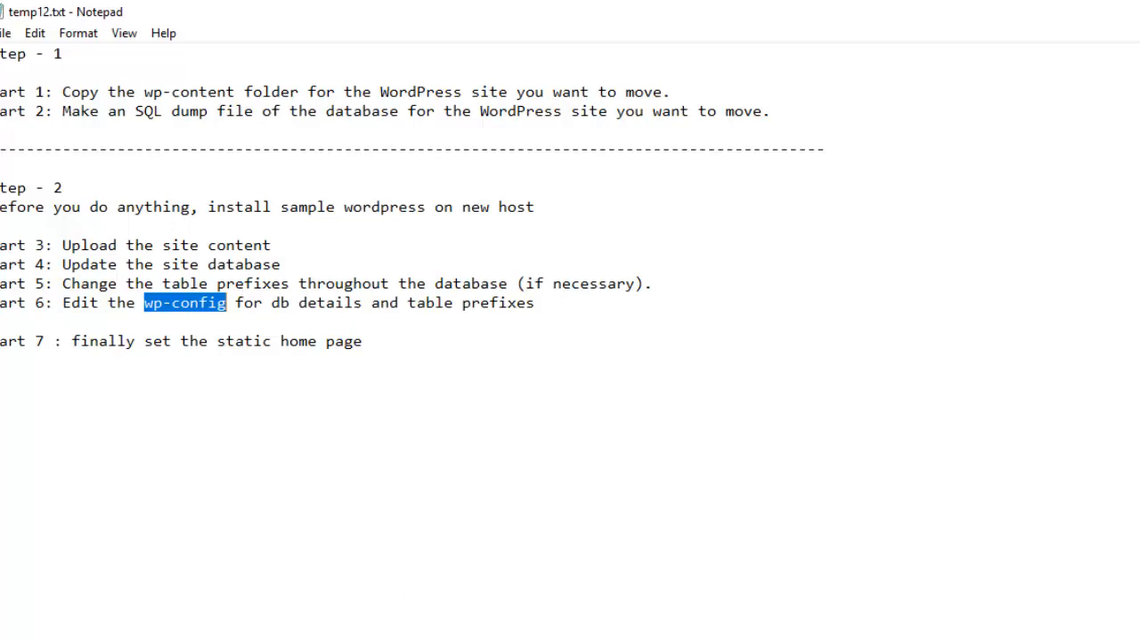
{"action": "left_click", "coordinate": [298, 611]}
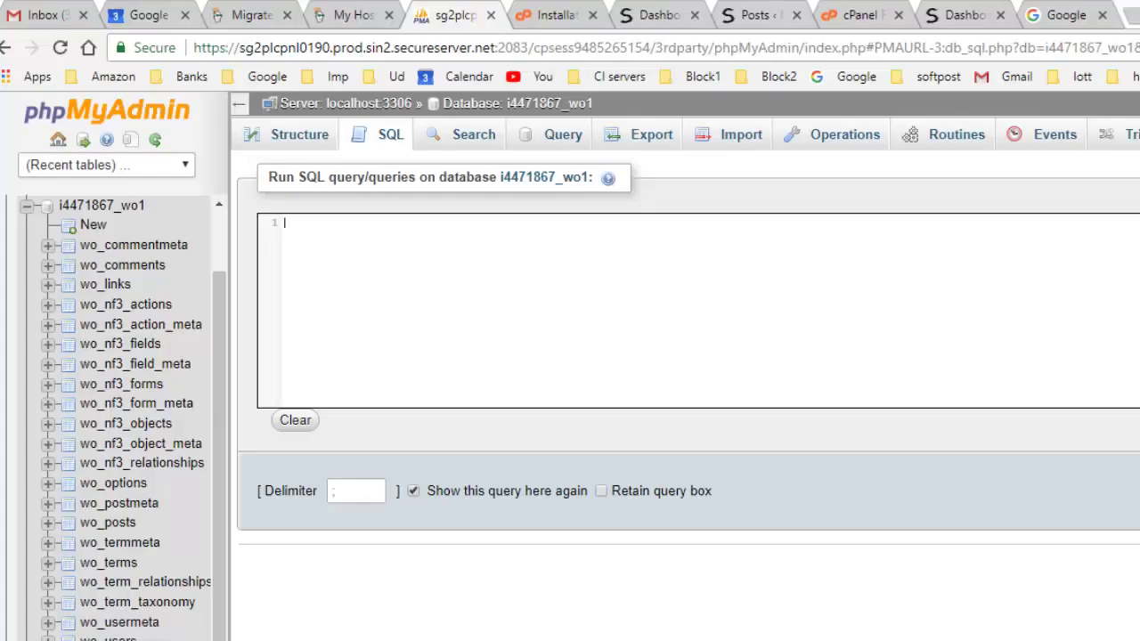
- Edit the blog's wp-config.php from cPanel File Manager, showing DB_NAME i4471867_wo1
{"action": "left_click", "coordinate": [875, 14]}
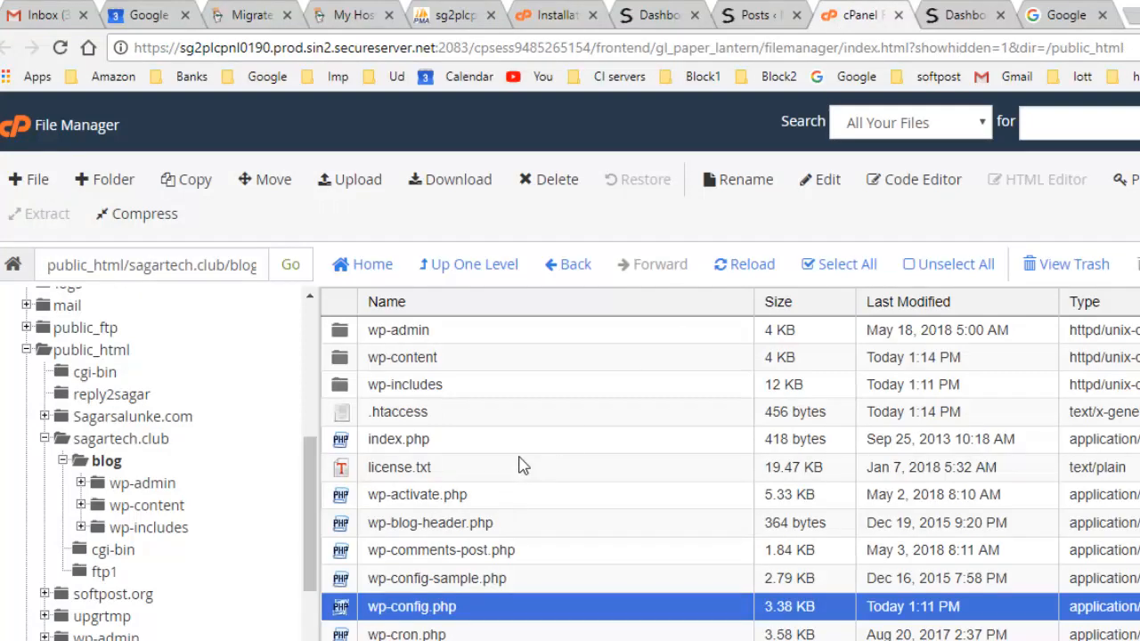
{"action": "scroll", "coordinate": [634, 485], "scroll_direction": "down", "scroll_amount": 2}
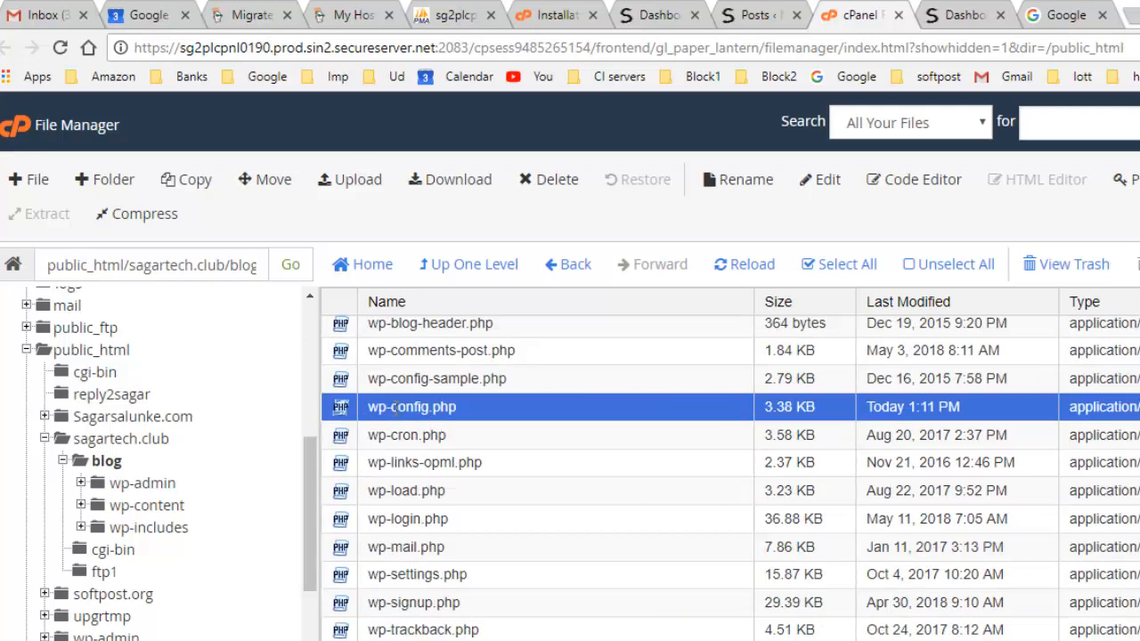
{"action": "right_click", "coordinate": [470, 415]}
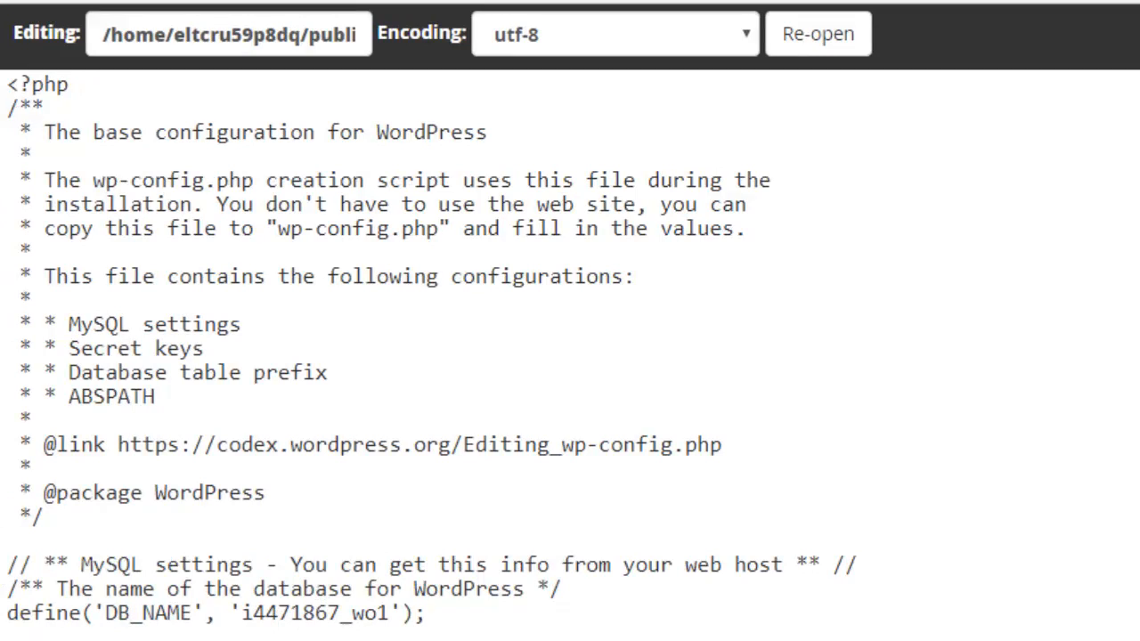
- Check the wo1 database name and wo_ table prefix in wp-config.php, then return to the notes
{"action": "left_click_drag", "start_coordinate": [351, 613], "coordinate": [389, 613]}
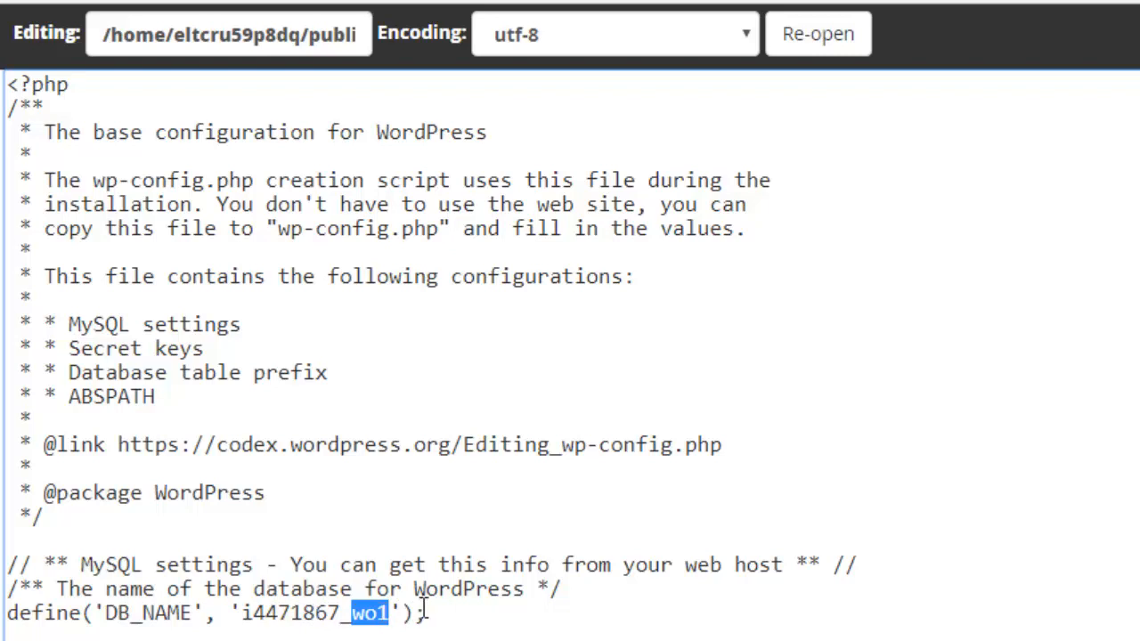
{"action": "left_click", "coordinate": [367, 633]}
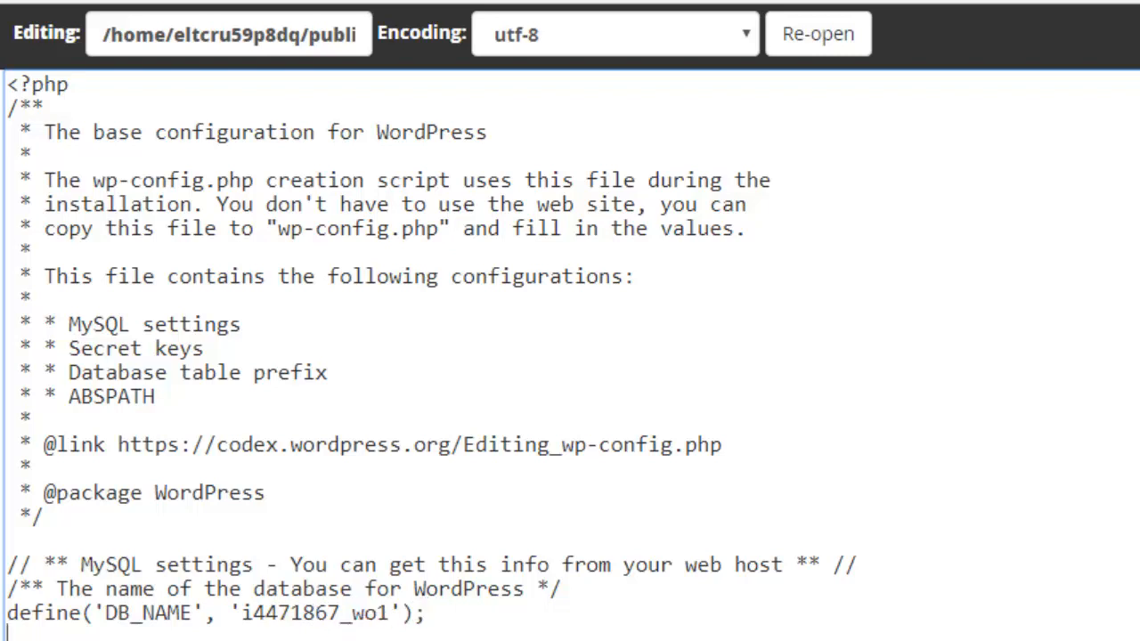
{"action": "scroll", "coordinate": [570, 357], "scroll_direction": "down", "scroll_amount": 3}
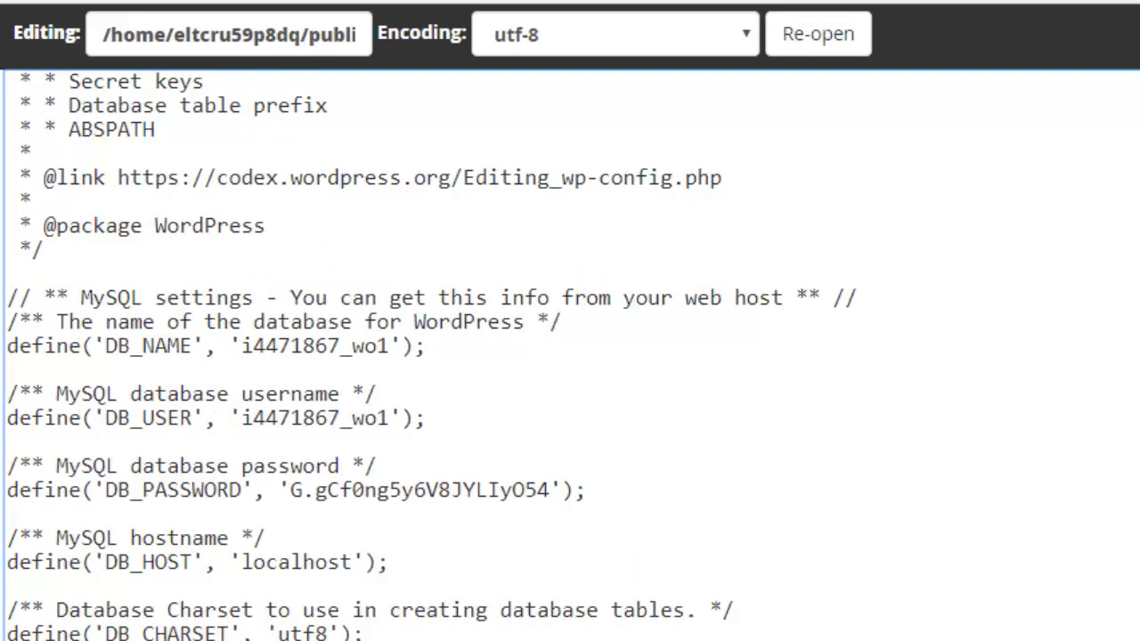
{"action": "scroll", "coordinate": [570, 356], "scroll_direction": "down", "scroll_amount": 3}
{"action": "scroll", "coordinate": [571, 357], "scroll_direction": "down", "scroll_amount": 5}
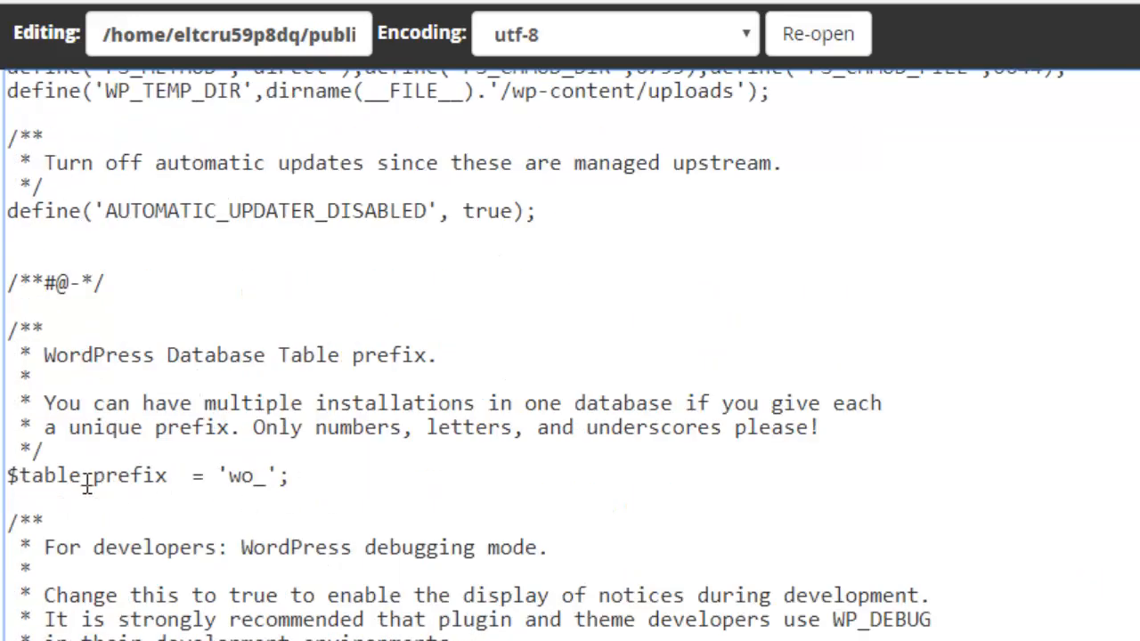
{"action": "left_click_drag", "start_coordinate": [84, 476], "coordinate": [290, 476]}
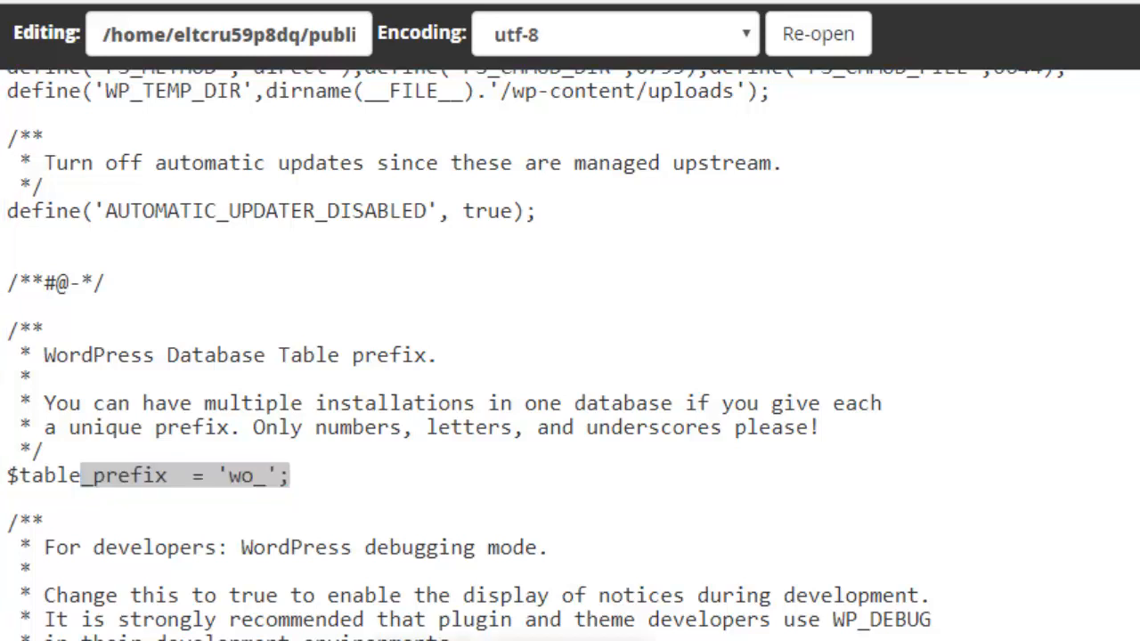
{"action": "key", "text": "alt+Tab"}
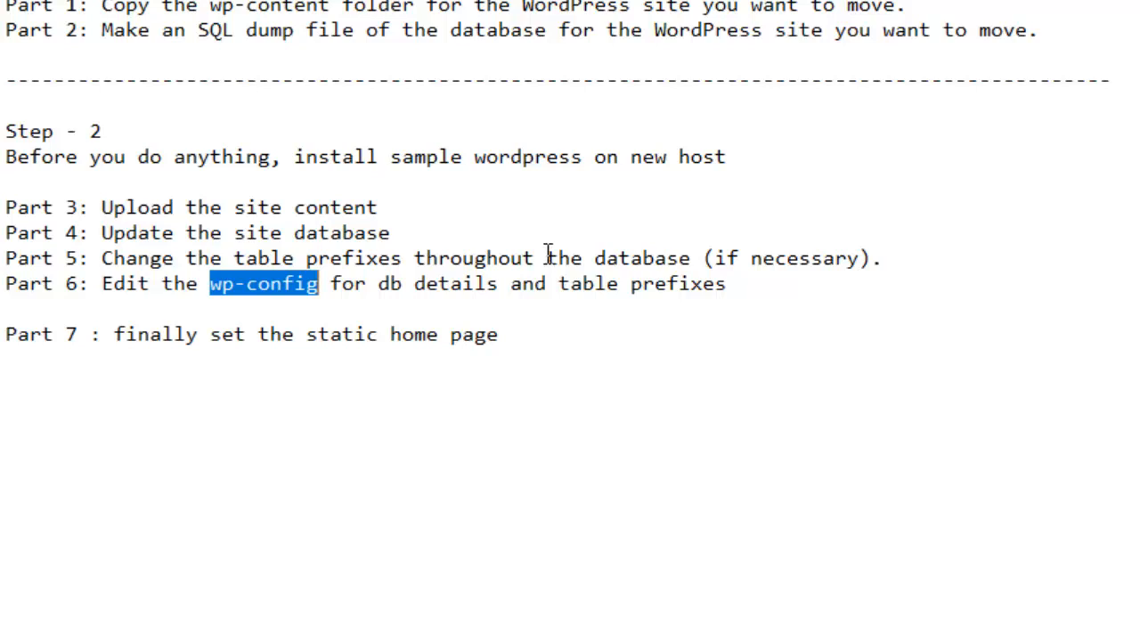
{"action": "left_click", "coordinate": [256, 336]}
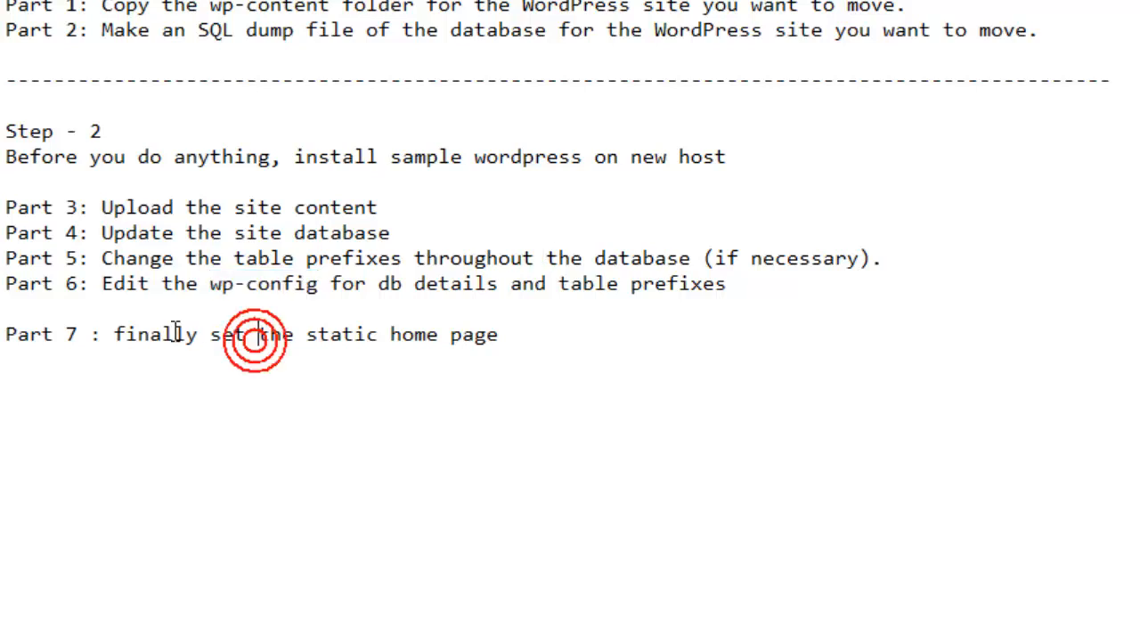
{"action": "left_click_drag", "start_coordinate": [173, 335], "coordinate": [634, 332]}
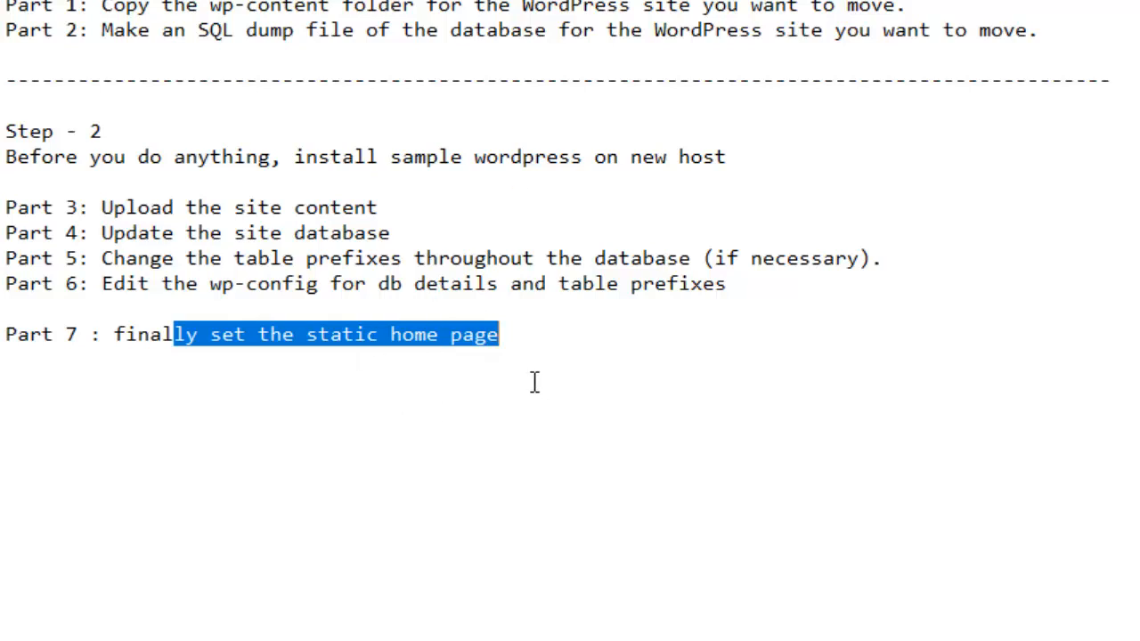
{"action": "left_click", "coordinate": [552, 342]}
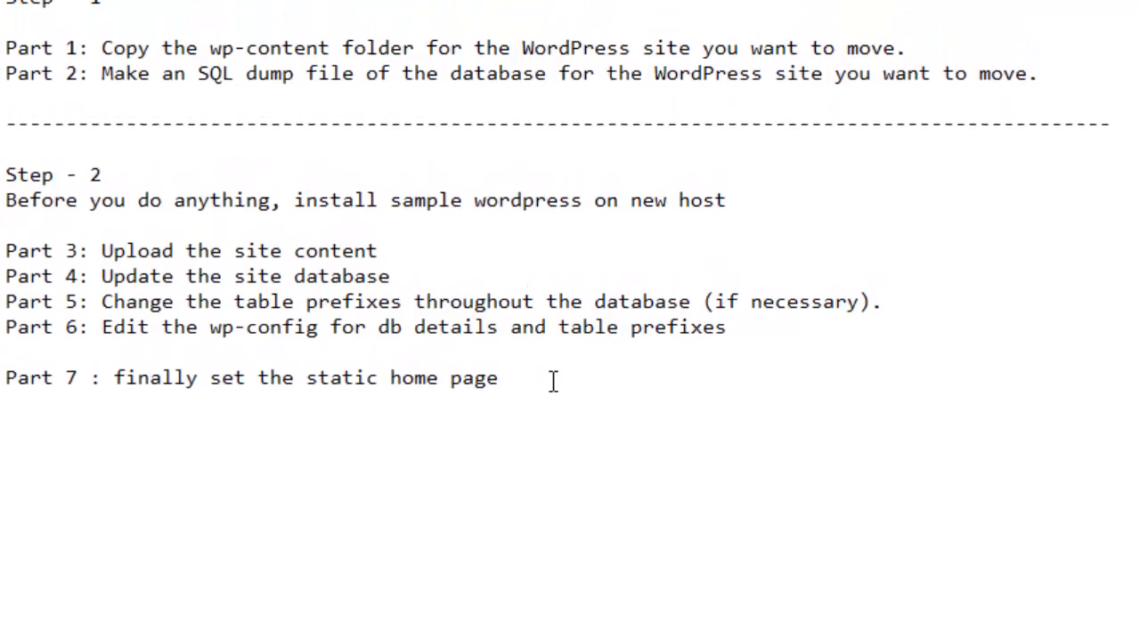